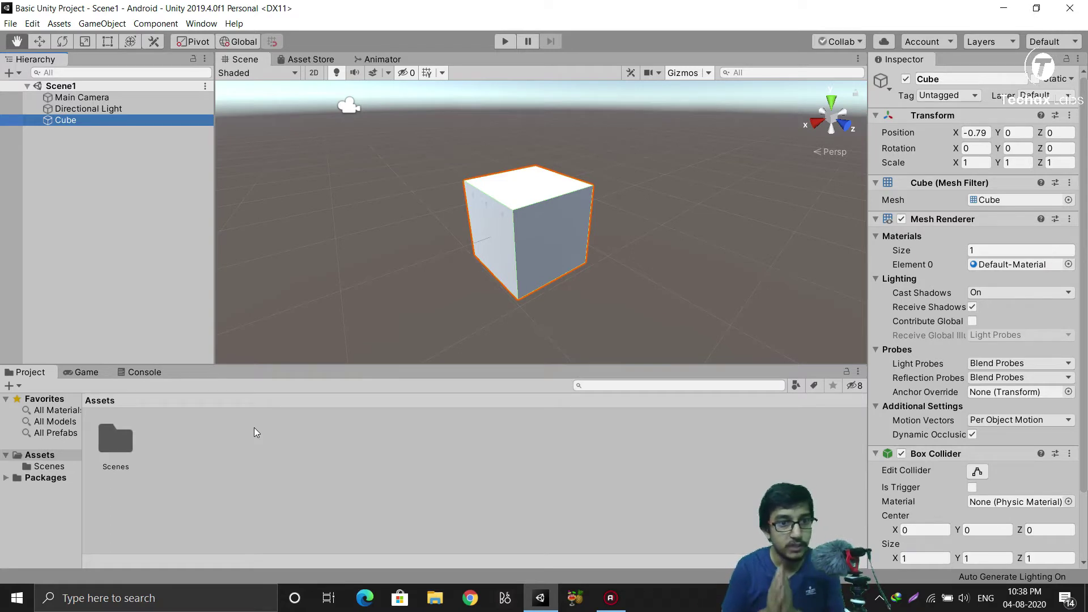
# - Create a folder named Materials in the project's Assets folder
pyautogui.rightClick(254, 428)
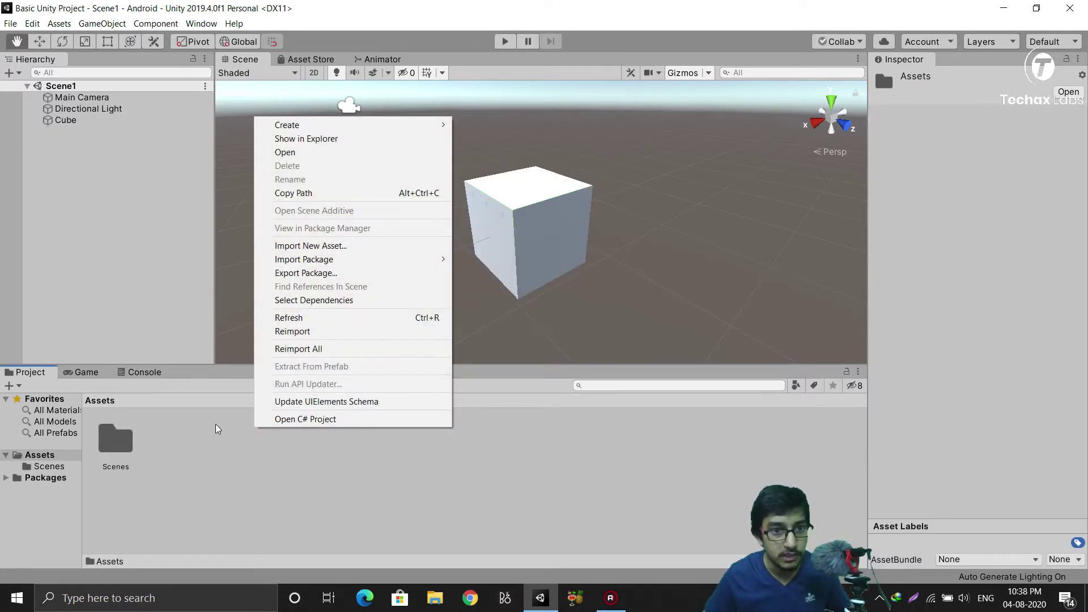
pyautogui.click(215, 428)
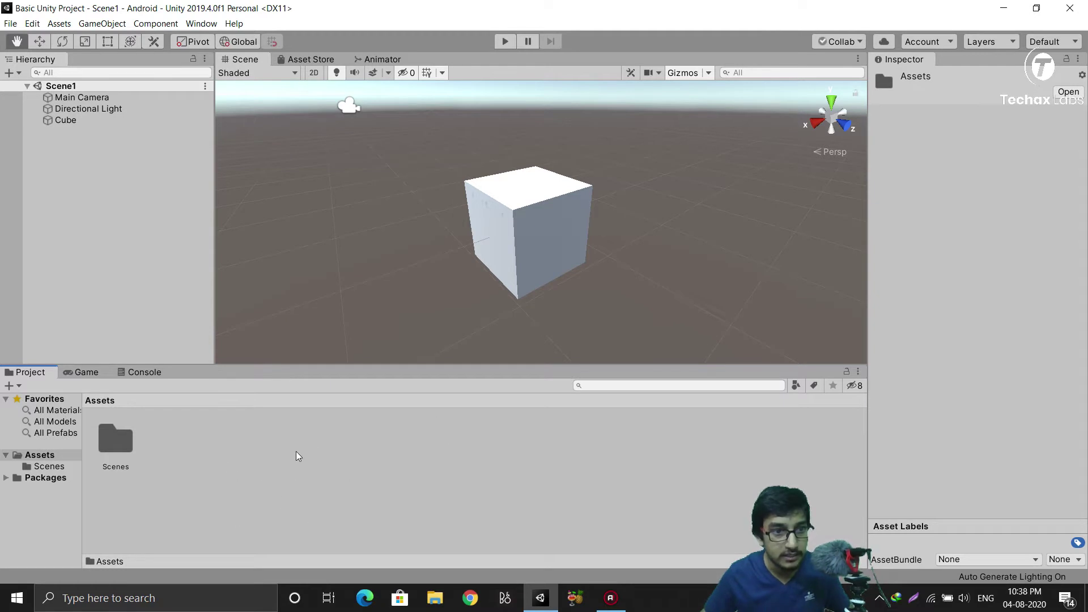
pyautogui.rightClick(283, 433)
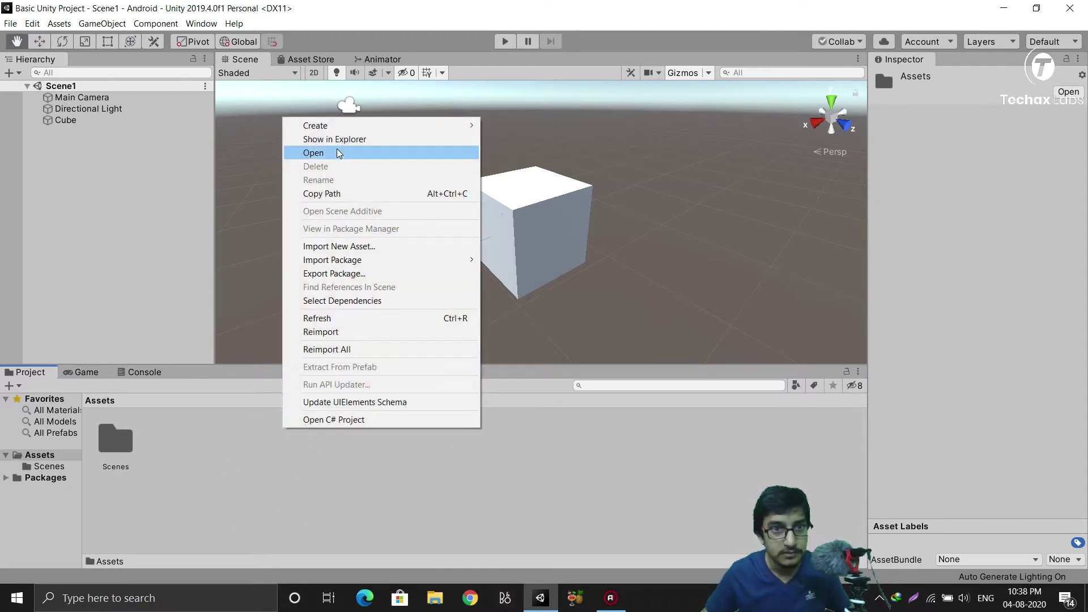
pyautogui.moveTo(358, 133)
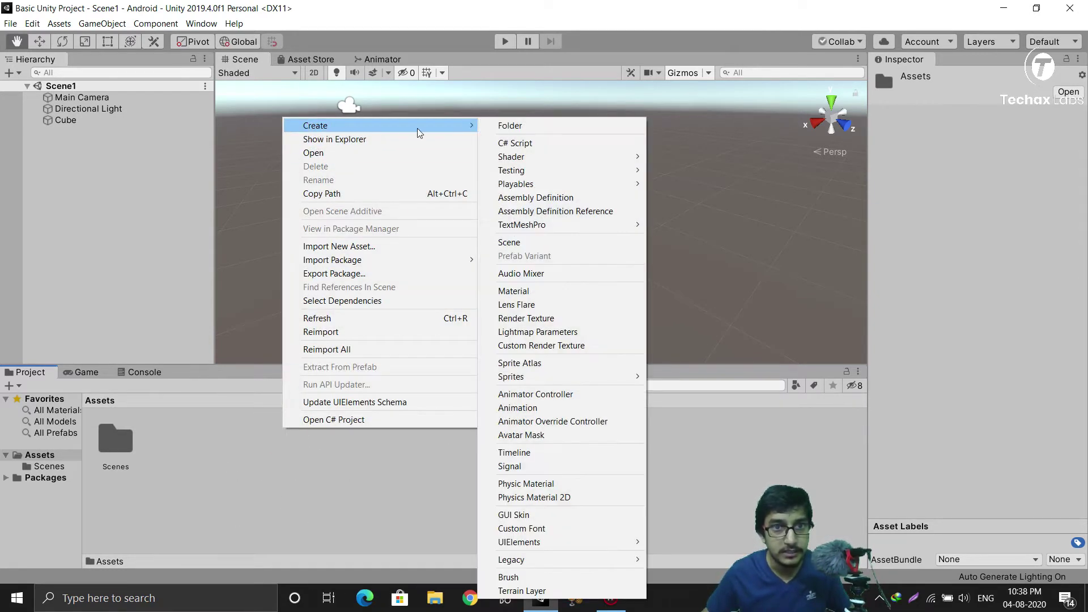
pyautogui.click(517, 127)
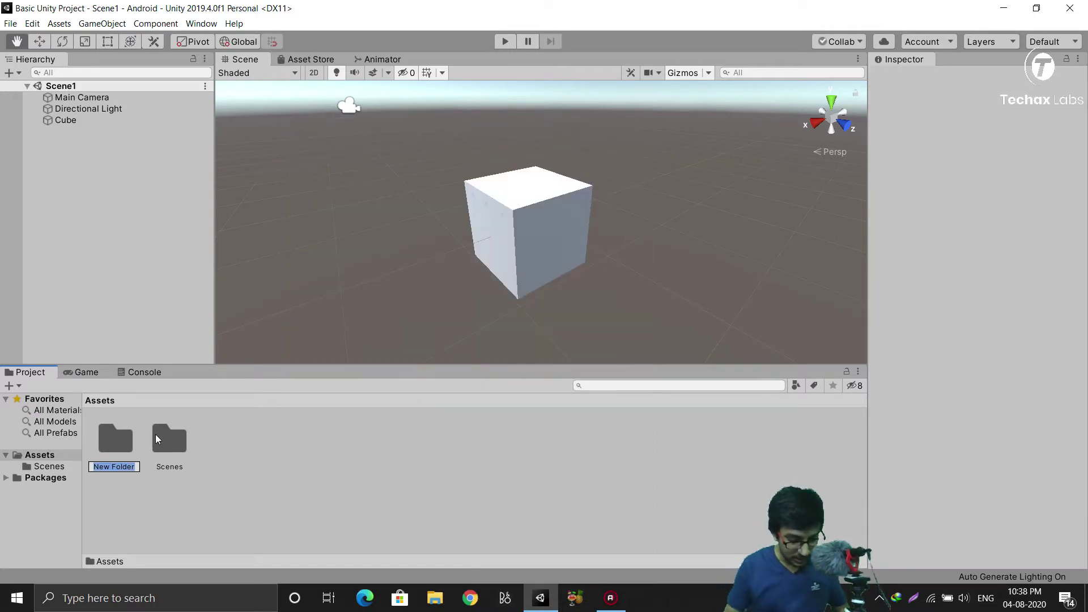
pyautogui.write('Materials')
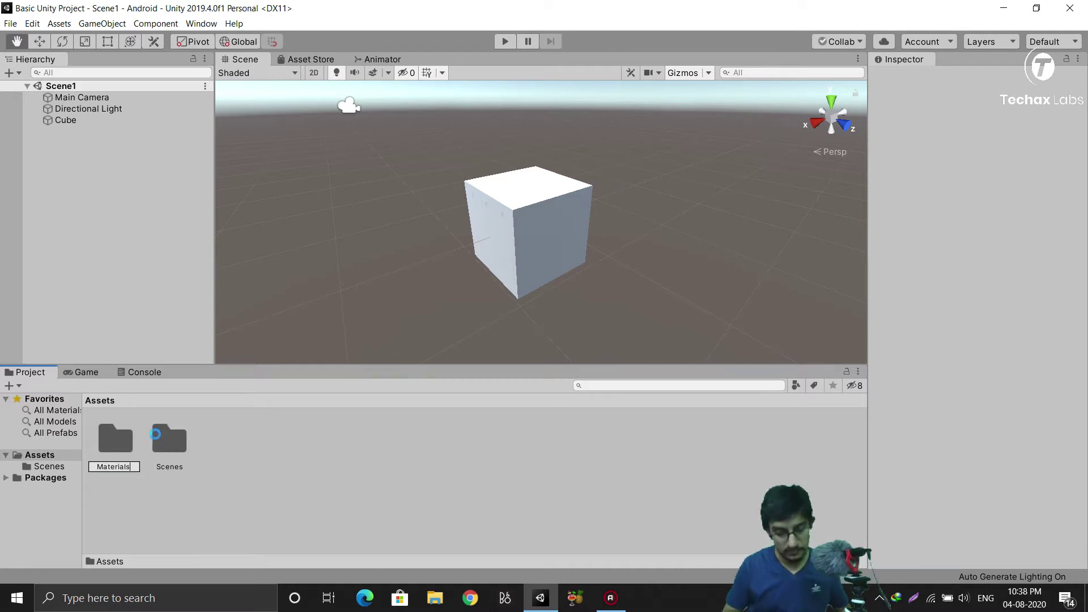
pyautogui.press('Return')
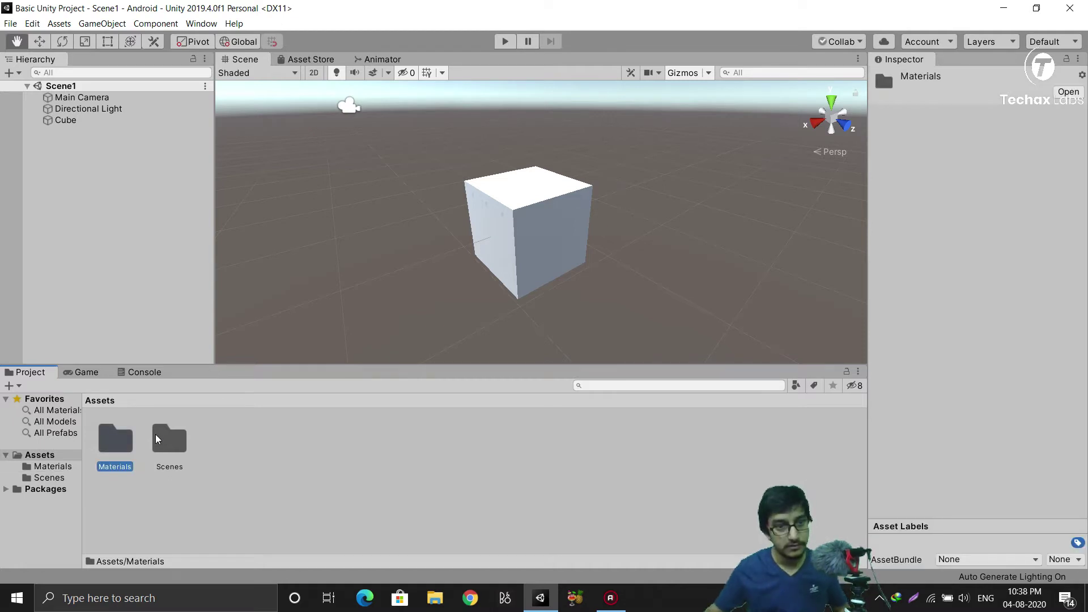
# - Create a new material named Color inside the Materials folder
pyautogui.doubleClick(129, 451)
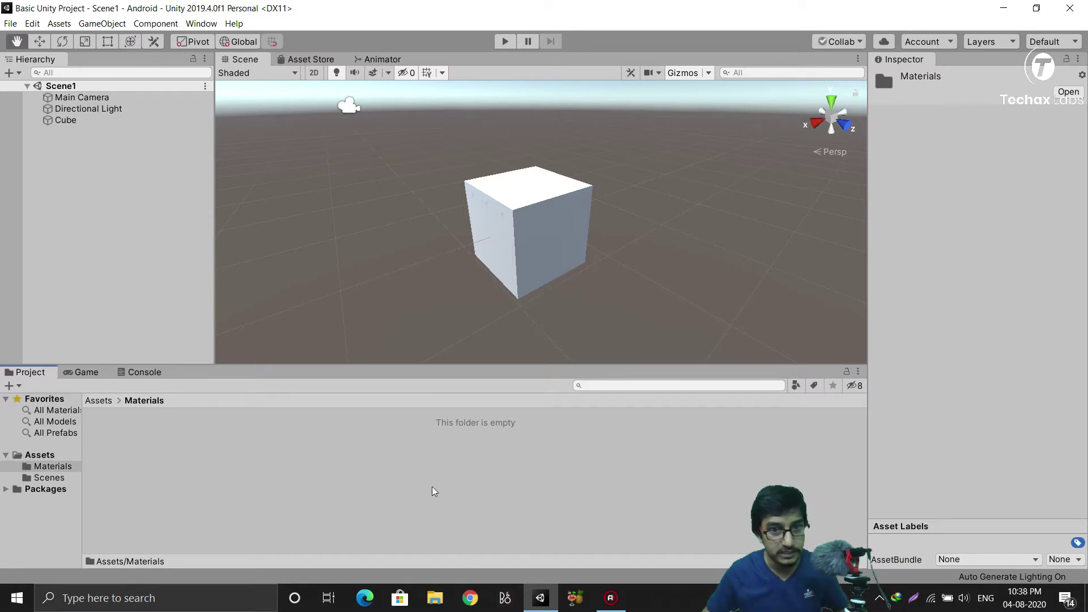
pyautogui.rightClick(241, 427)
pyautogui.click(190, 423)
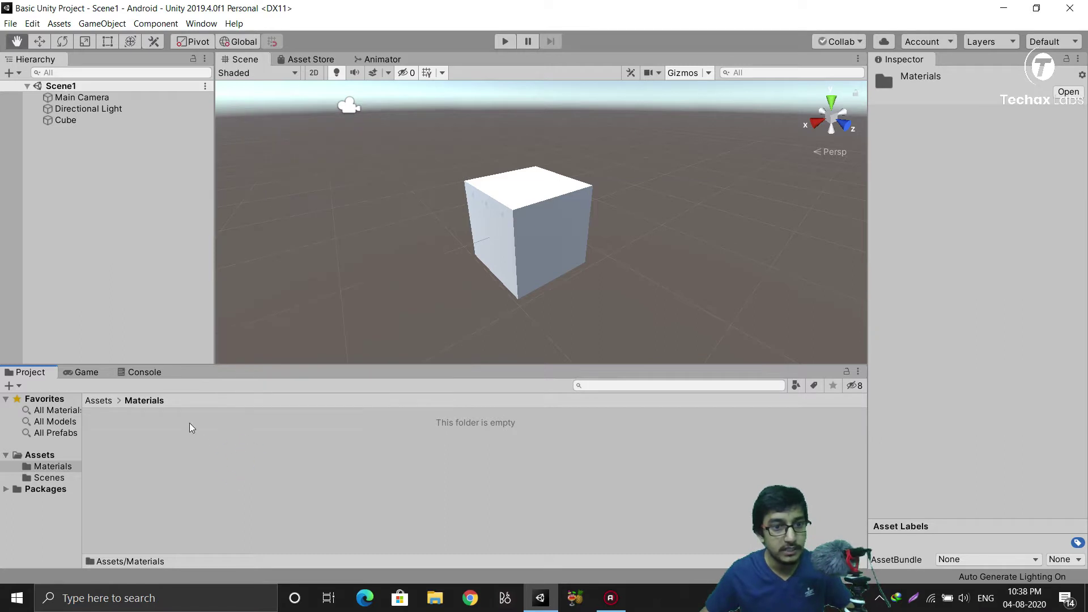
pyautogui.rightClick(190, 422)
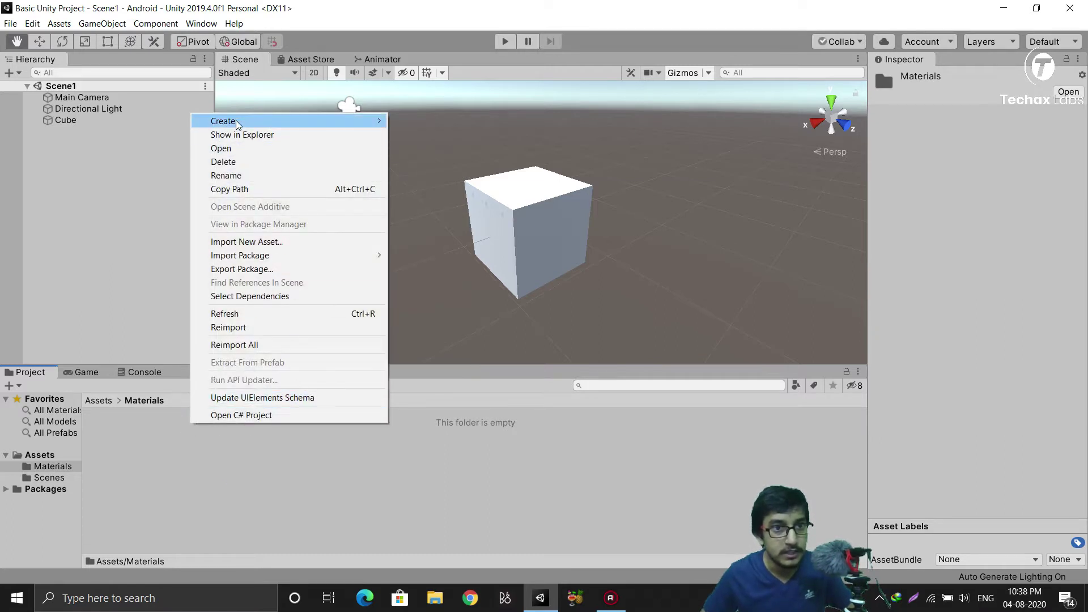
pyautogui.moveTo(236, 120)
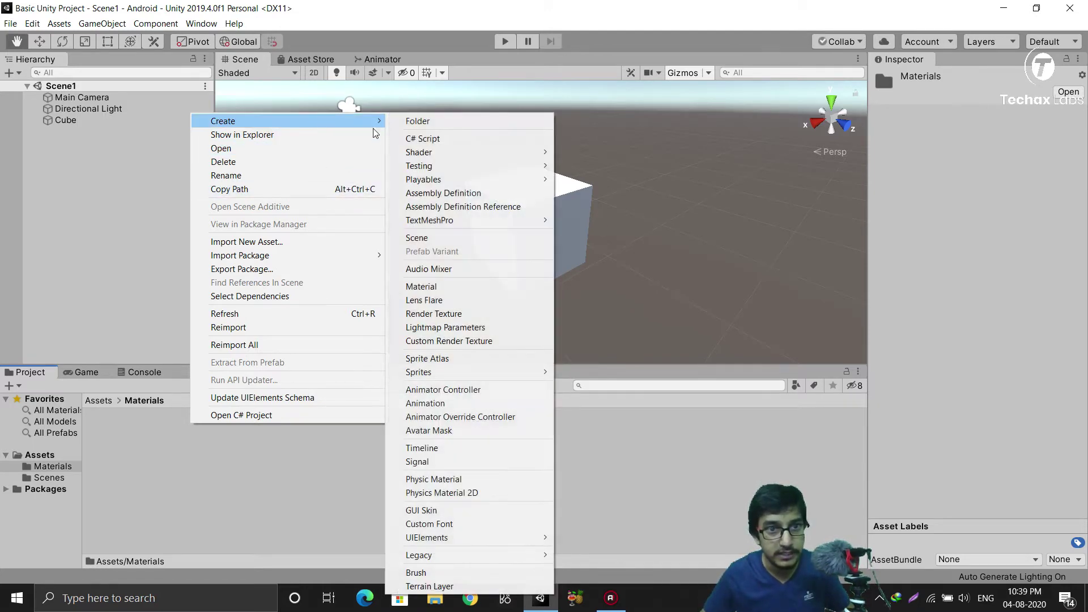
pyautogui.click(414, 286)
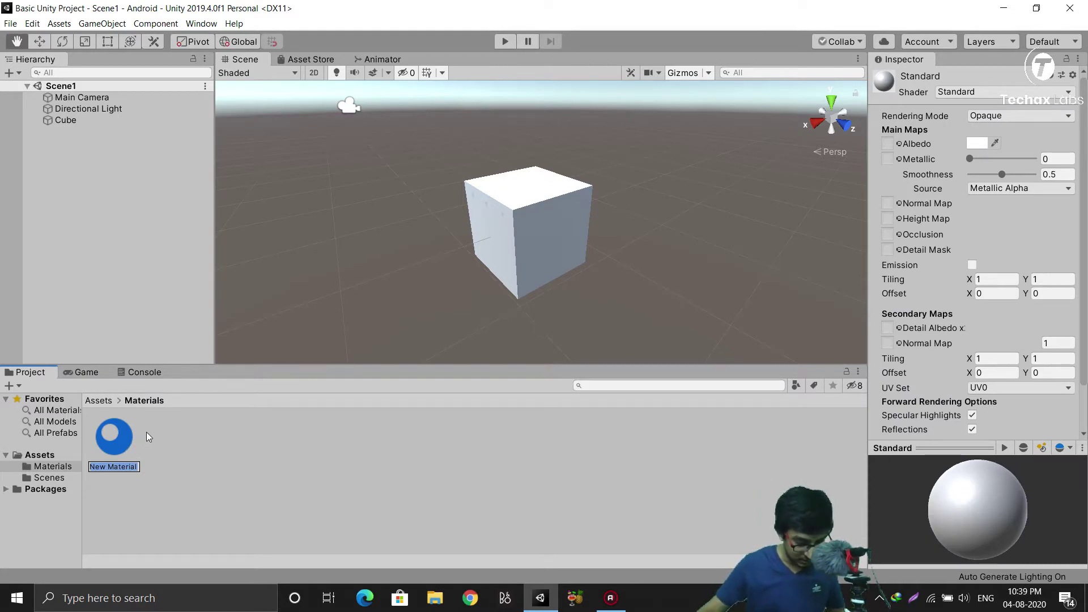
pyautogui.write('Color')
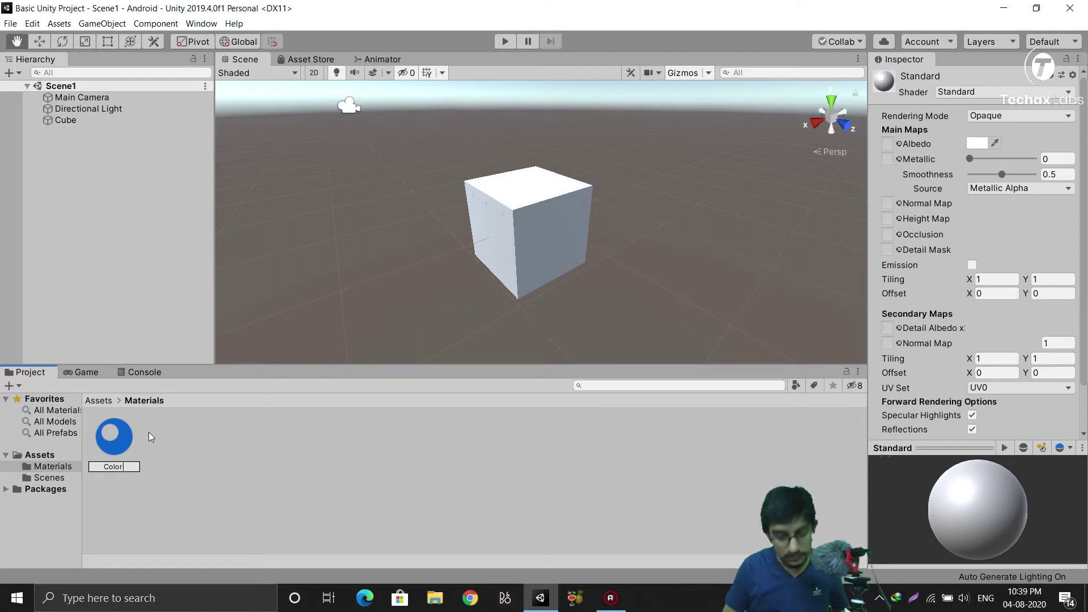
pyautogui.press('Return')
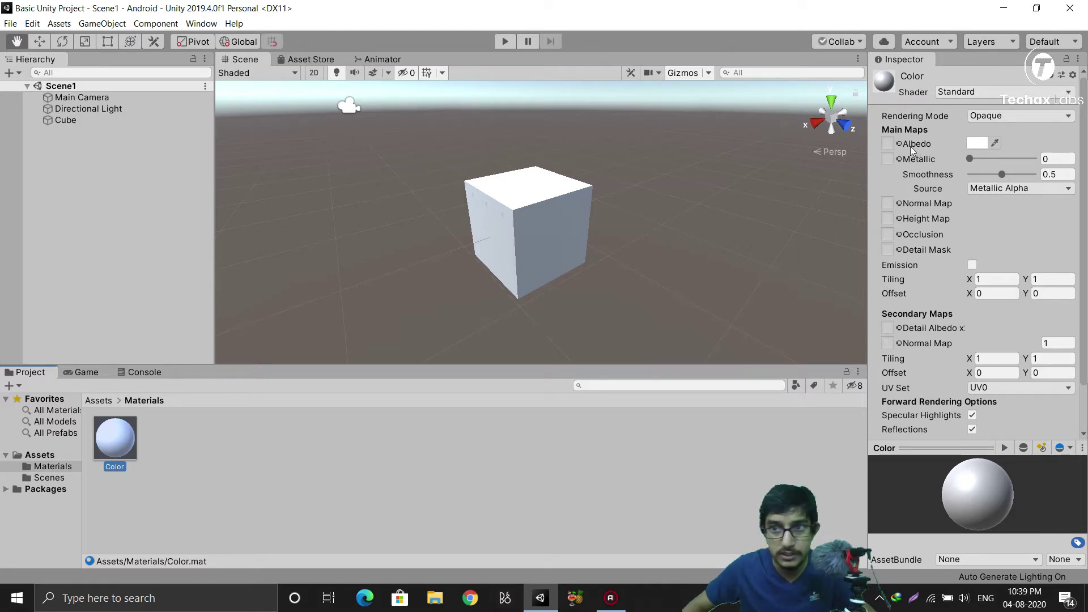
# - Set the Color material's albedo to a bright green, about hex 32DE35
pyautogui.click(972, 142)
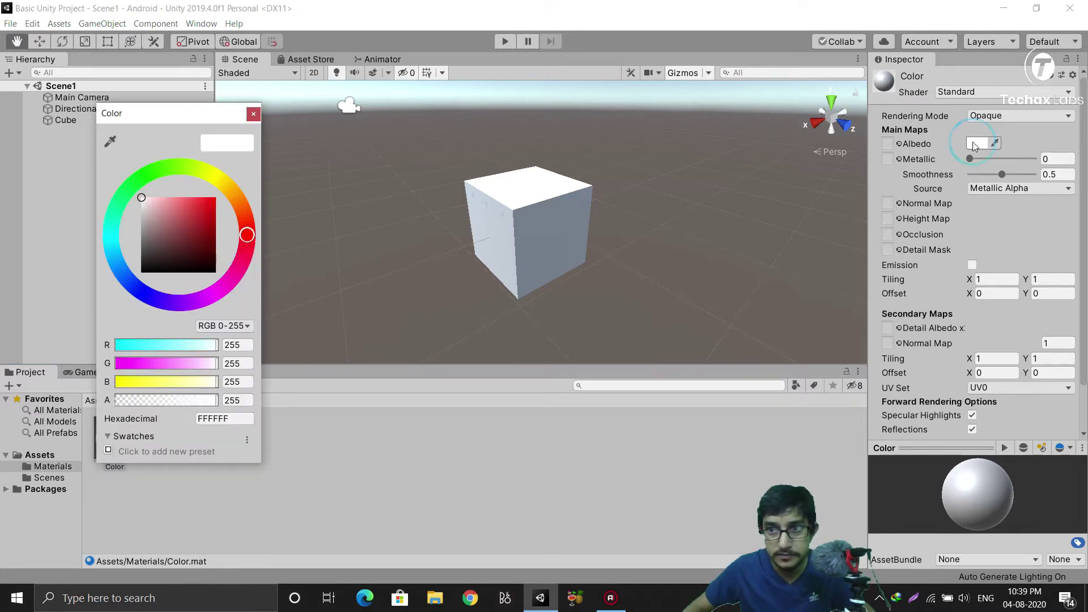
pyautogui.moveTo(231, 111); pyautogui.dragTo(770, 162)
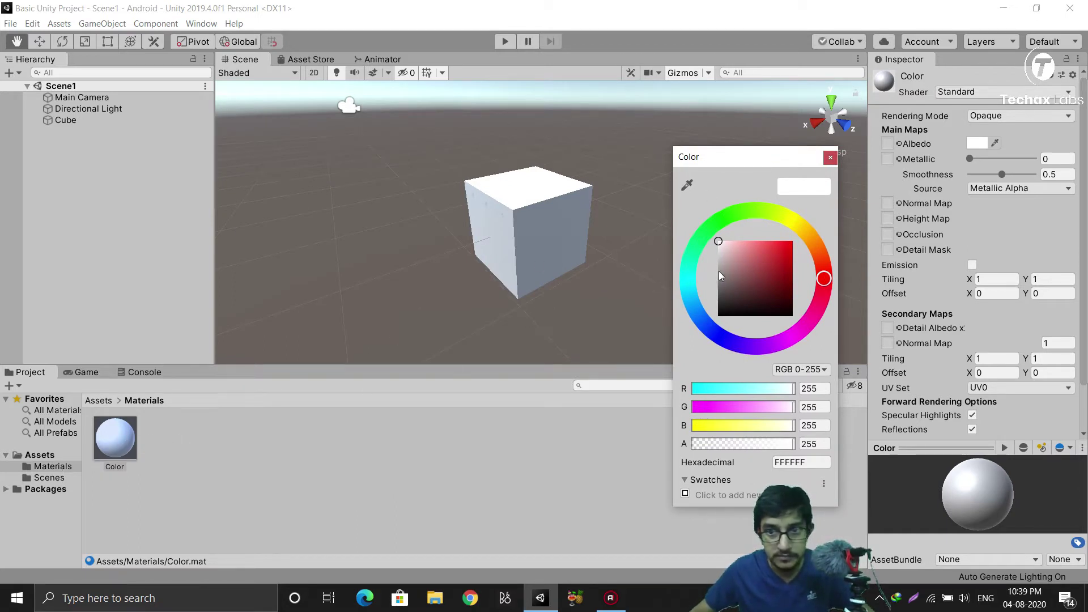
pyautogui.click(740, 250)
pyautogui.click(773, 255)
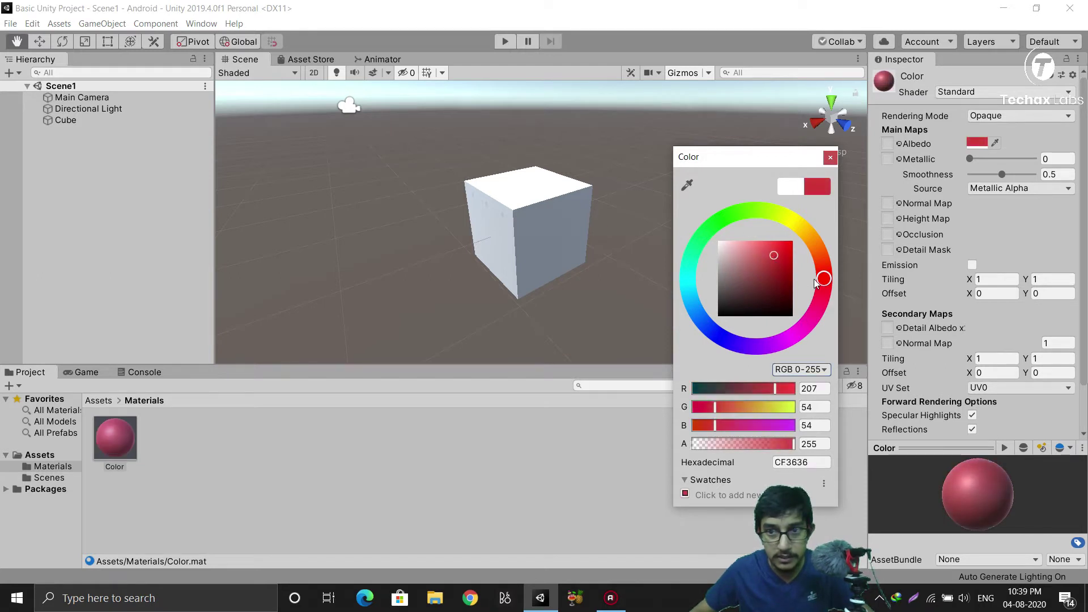
pyautogui.moveTo(824, 279); pyautogui.dragTo(720, 221)
pyautogui.moveTo(774, 256); pyautogui.dragTo(776, 252)
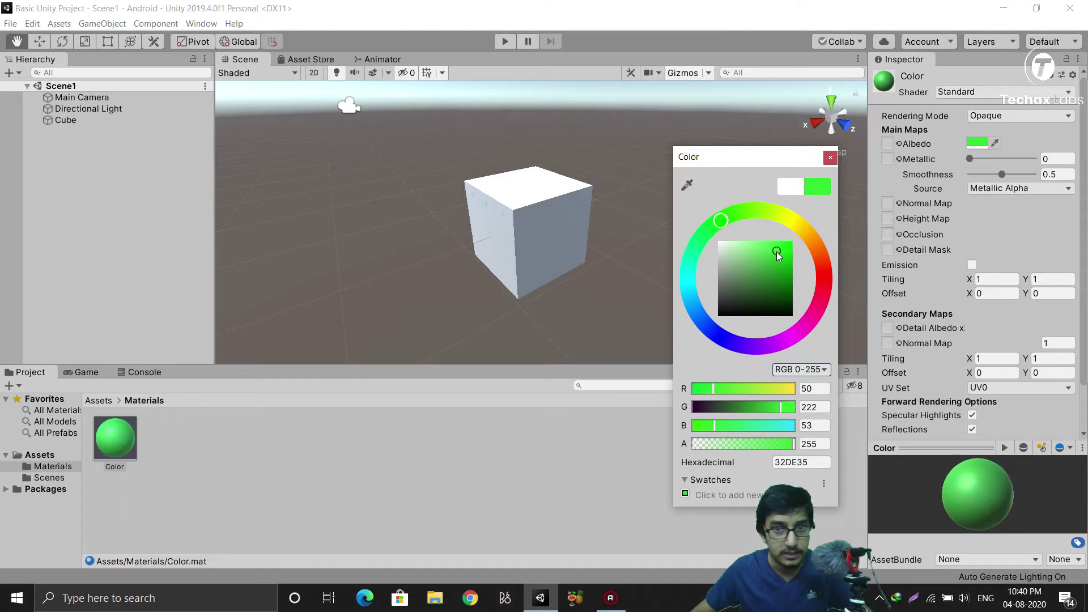
pyautogui.click(830, 157)
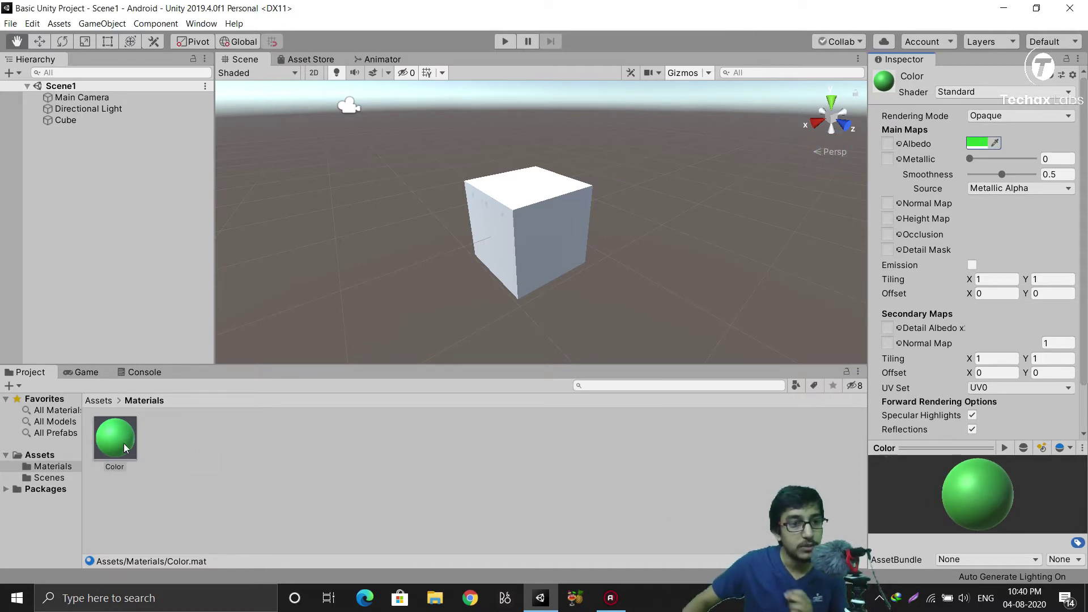
# - Apply the green Color material to the Cube and save the scene
pyautogui.moveTo(117, 440); pyautogui.dragTo(501, 225)
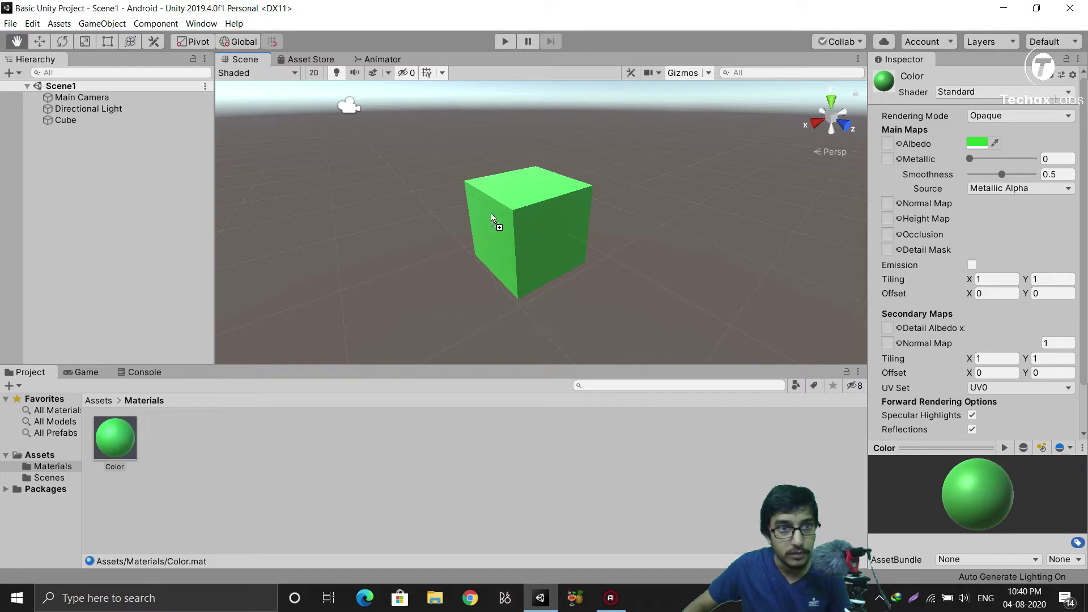
pyautogui.moveTo(493, 215); pyautogui.dragTo(67, 120)
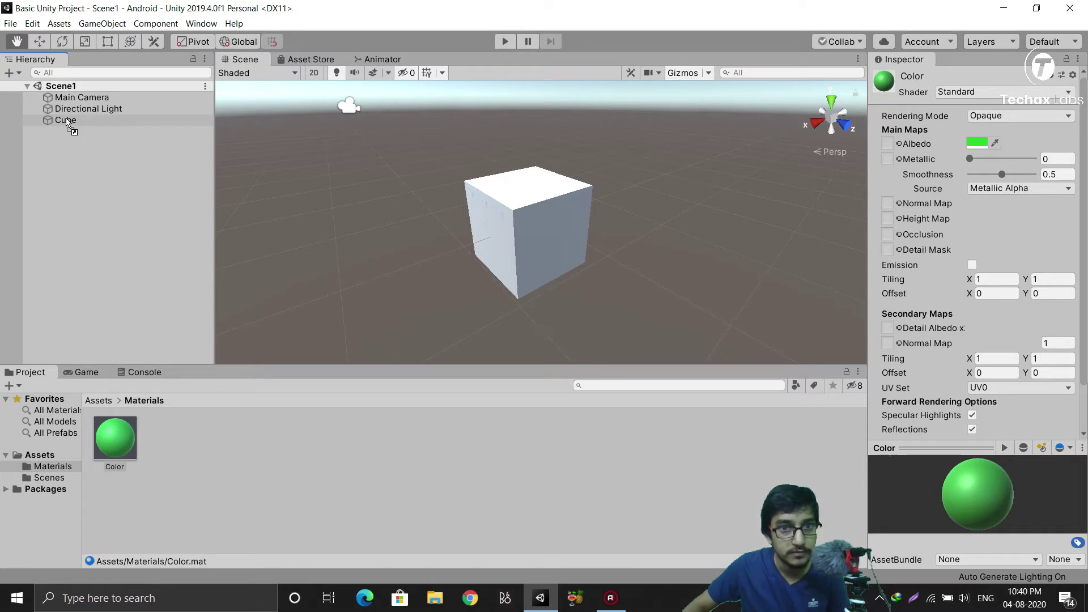
pyautogui.moveTo(67, 121); pyautogui.dragTo(65, 118)
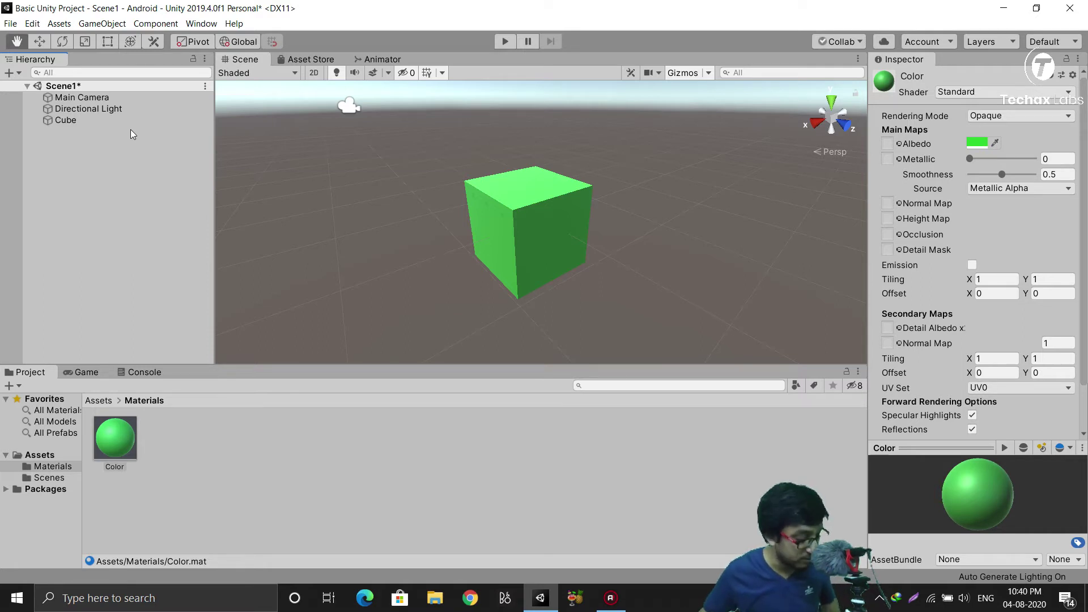
pyautogui.hotkey('ctrl', 's')
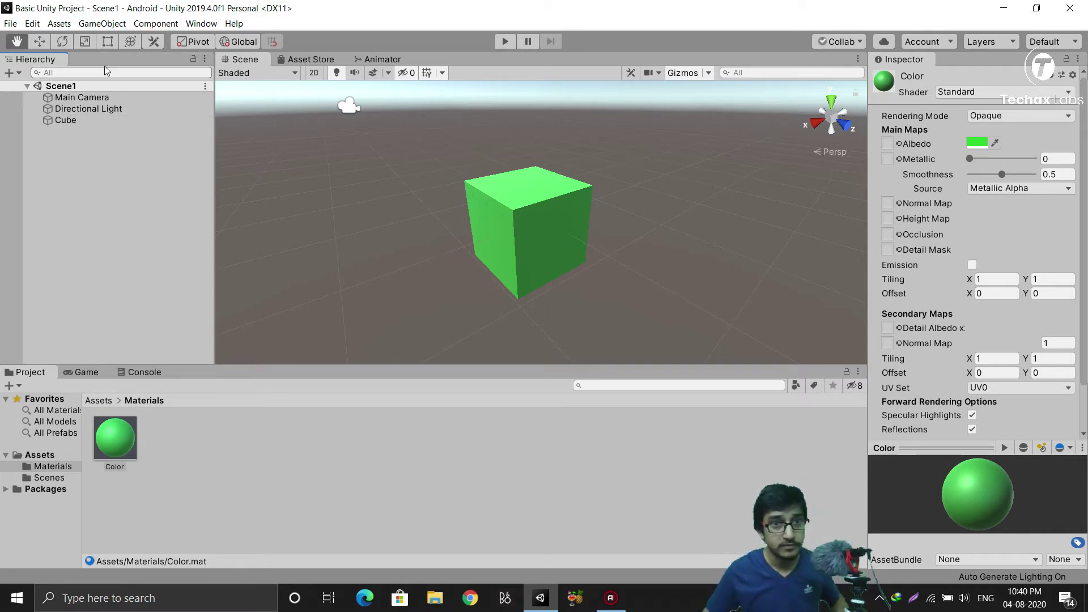
# - Add a 3D sphere to the scene and move it along the X axis to about -1.717, clear of the cube
pyautogui.rightClick(67, 150)
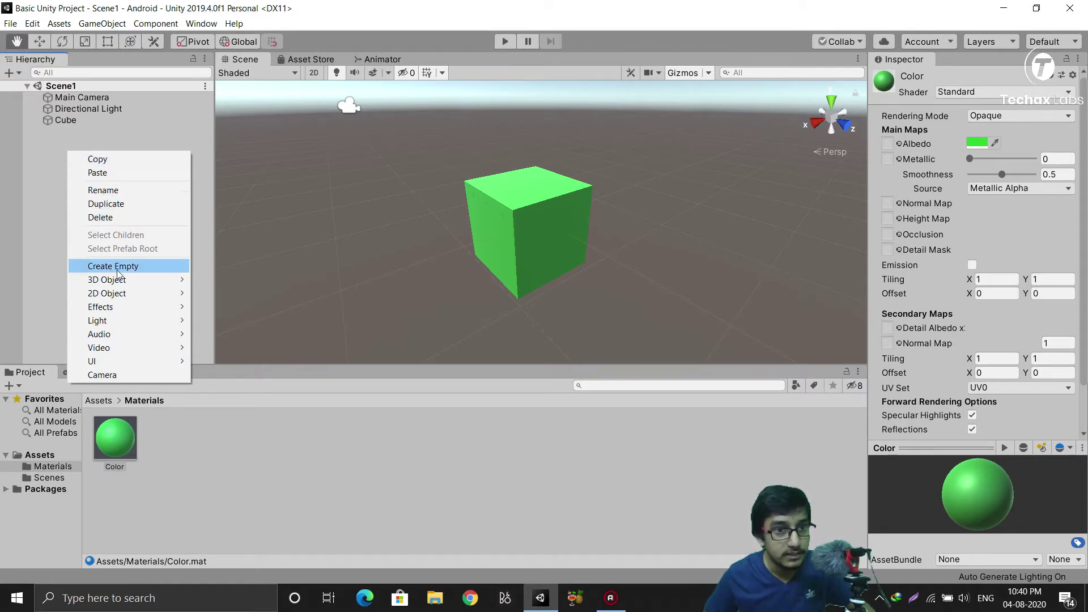
pyautogui.moveTo(133, 284)
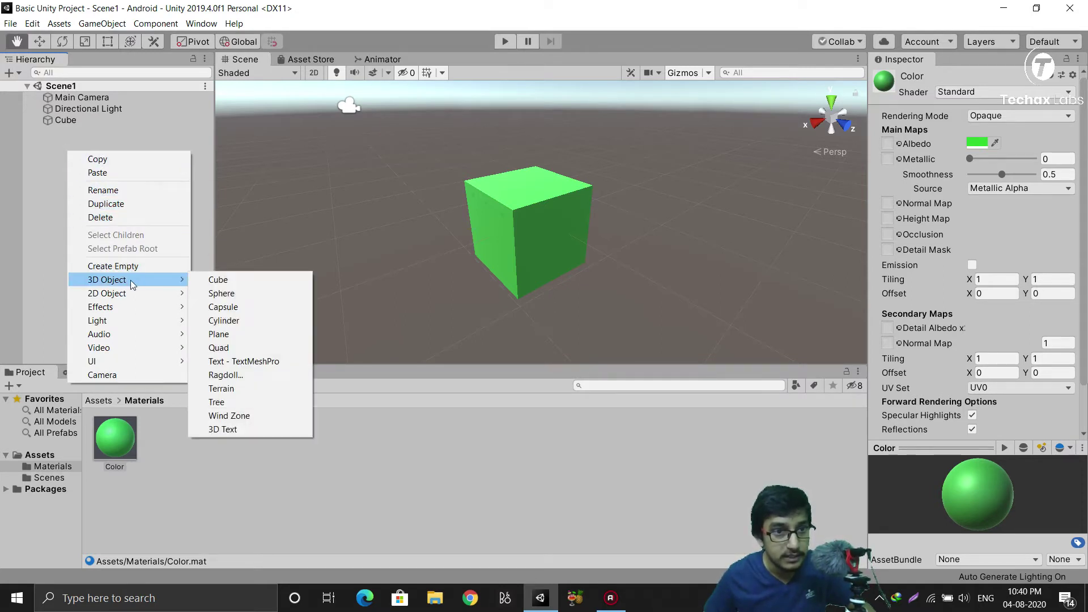
pyautogui.click(224, 293)
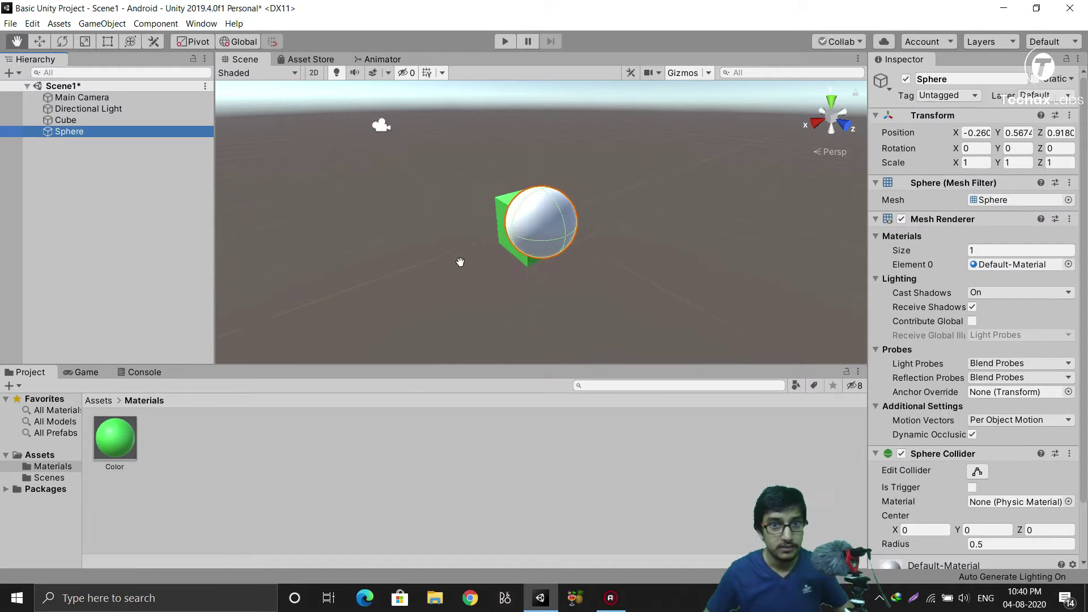
pyautogui.scroll(2, 460, 262)
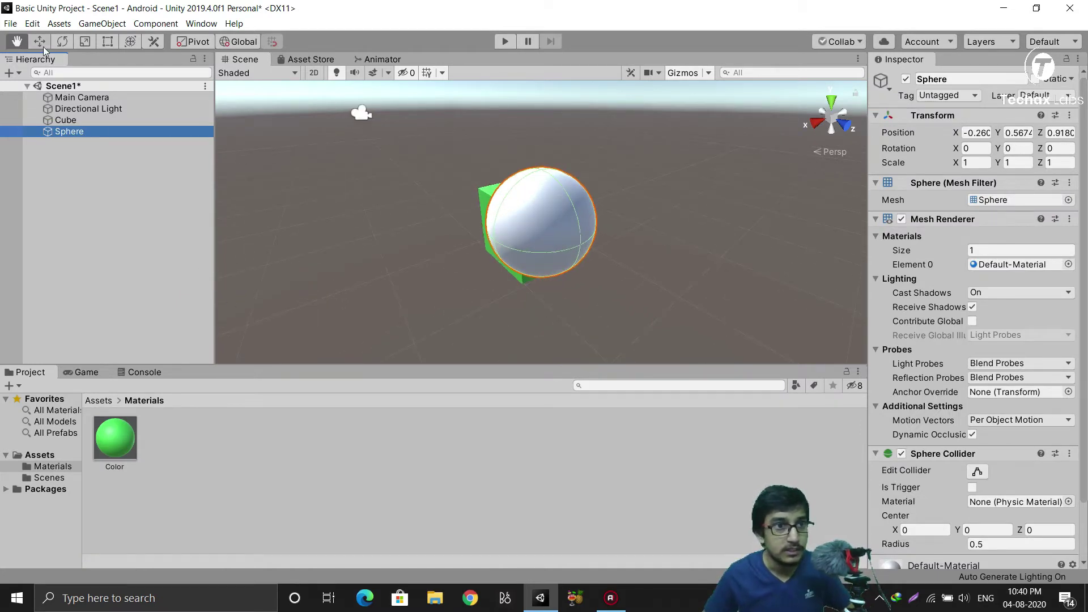
pyautogui.click(39, 41)
pyautogui.moveTo(502, 241); pyautogui.dragTo(603, 226)
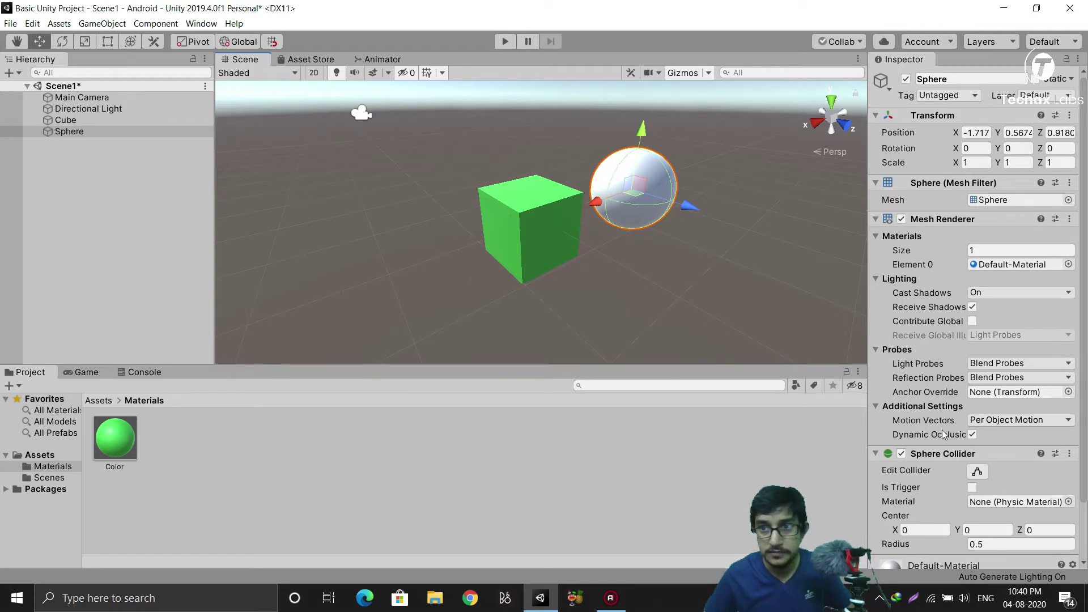
# - Expand the sphere's Default-Material and examine its properties
pyautogui.scroll(-2, 941, 454)
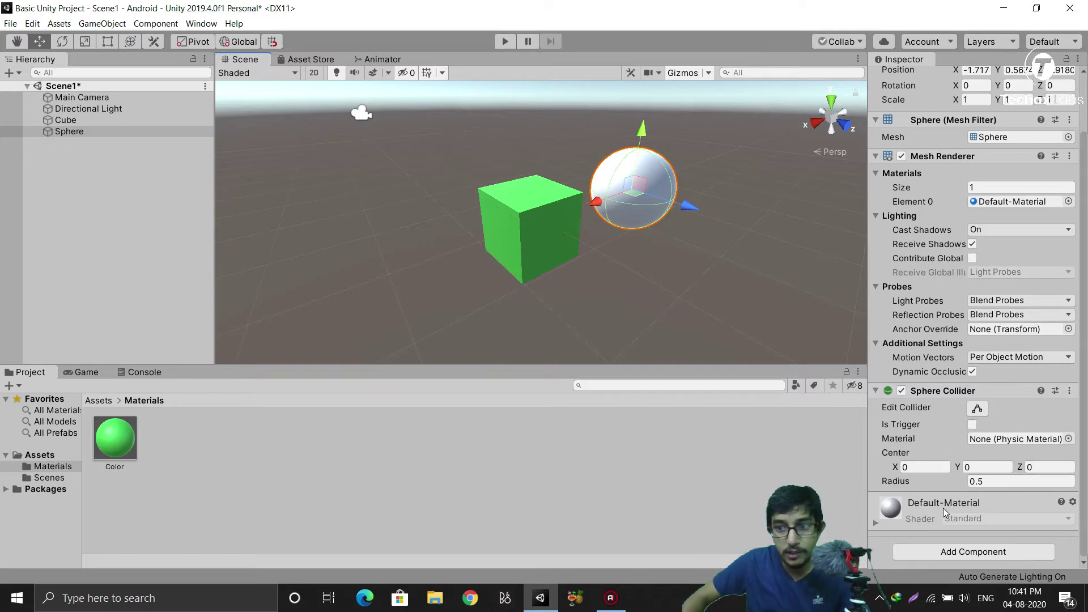
pyautogui.click(875, 523)
pyautogui.scroll(-5, 932, 505)
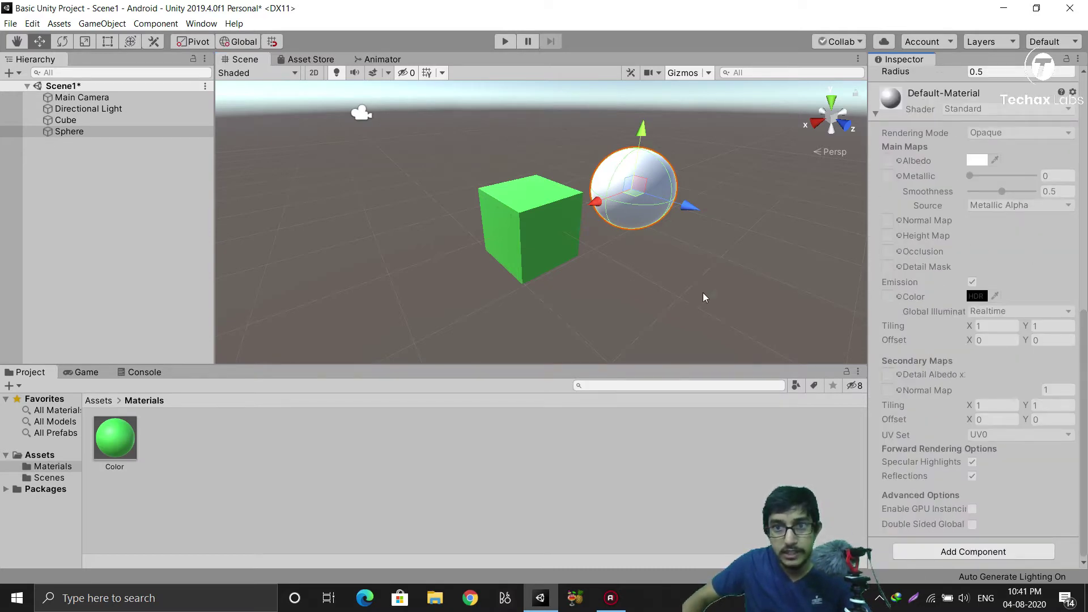
# - Create a second material named Red in the Materials folder and apply it to the sphere
pyautogui.click(248, 469)
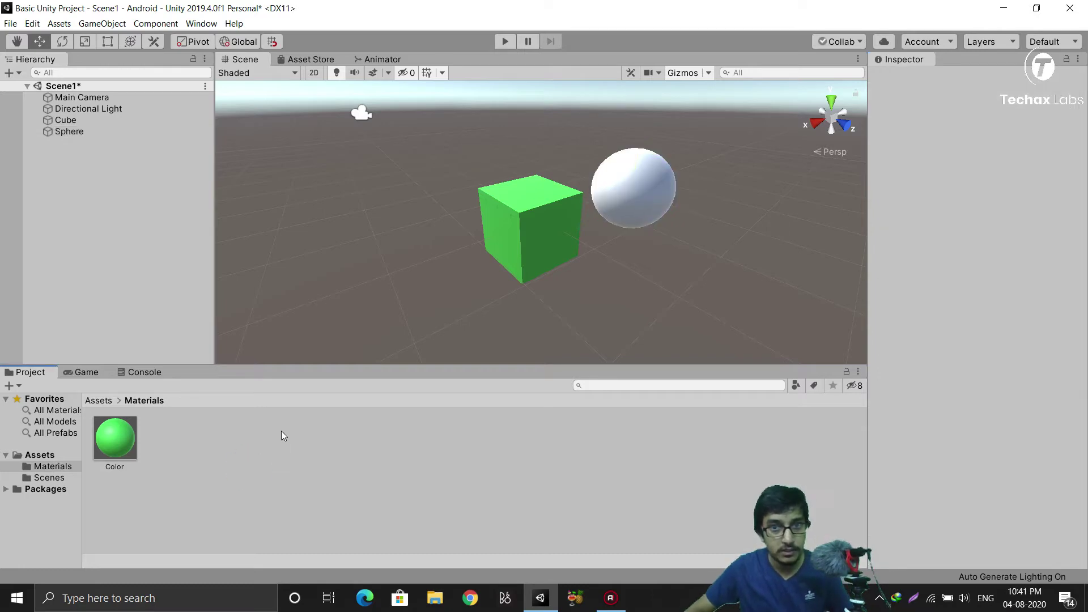
pyautogui.rightClick(234, 427)
pyautogui.moveTo(328, 130)
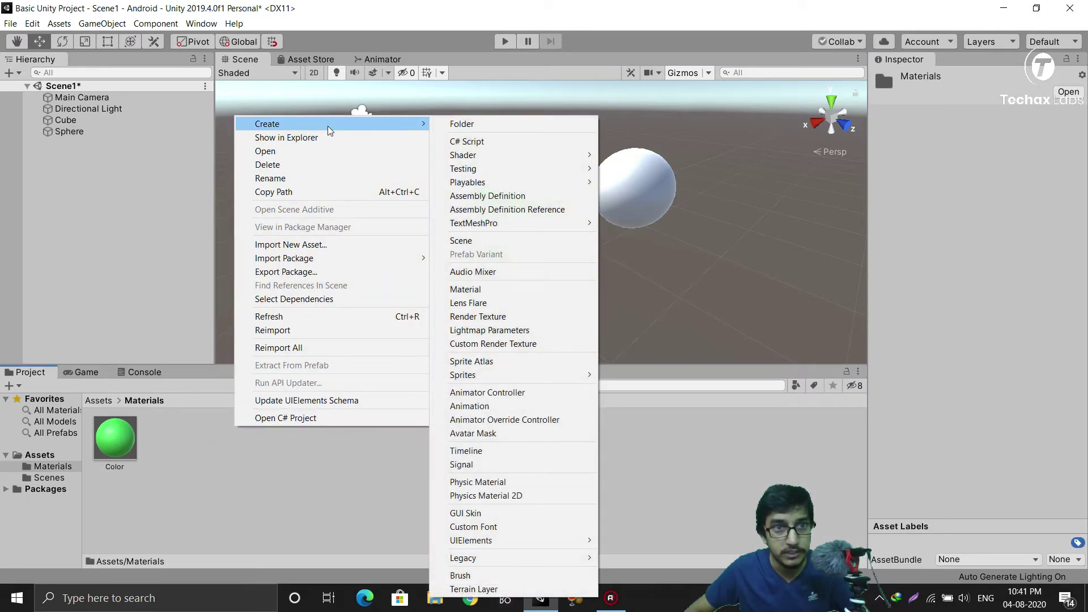
pyautogui.click(499, 289)
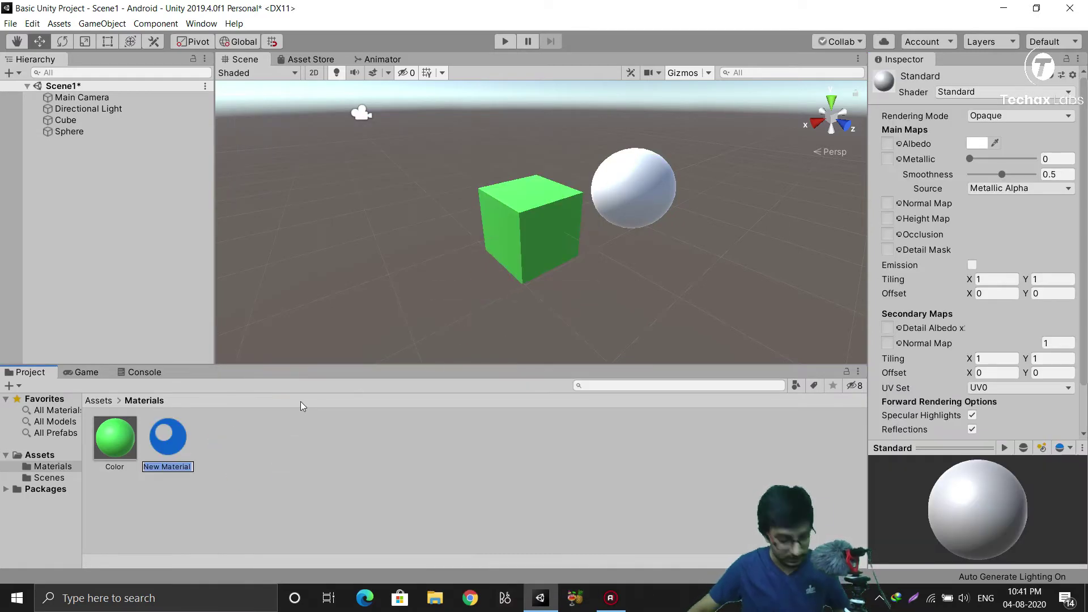
pyautogui.write('Red')
pyautogui.press('Return')
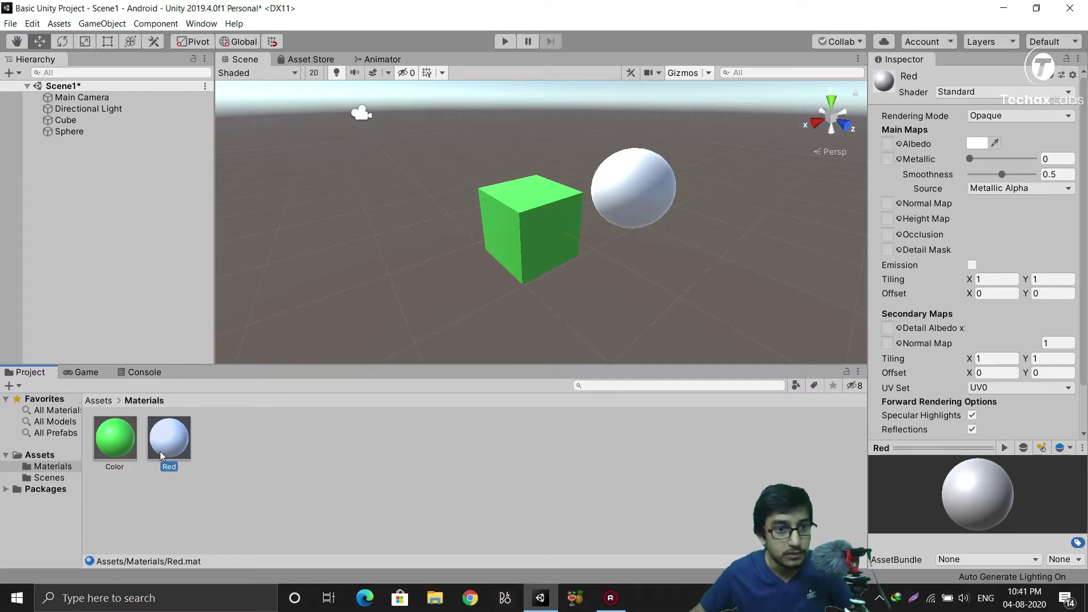
pyautogui.moveTo(165, 449); pyautogui.dragTo(633, 183)
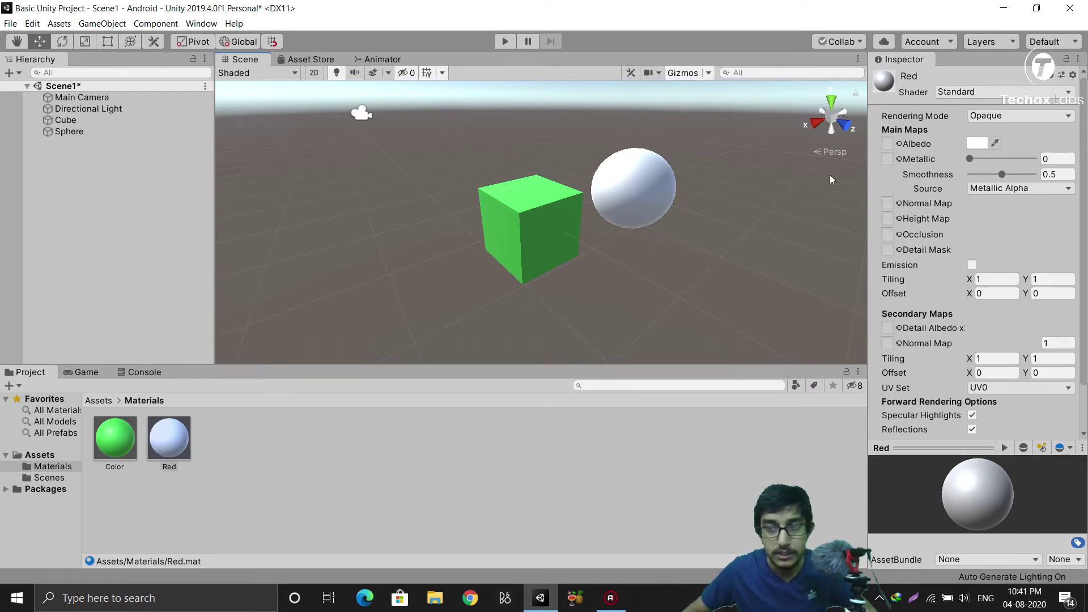
# - Set the Red material's albedo to a dark red, about R 203, G 26, B 21
pyautogui.click(977, 143)
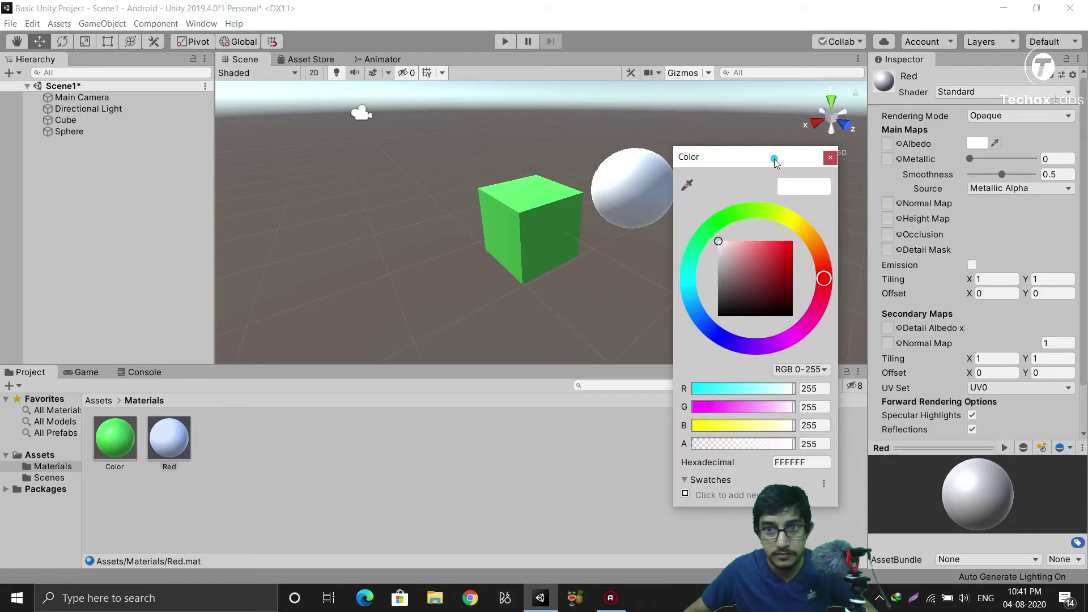
pyautogui.moveTo(775, 161); pyautogui.dragTo(405, 180)
pyautogui.moveTo(389, 164); pyautogui.dragTo(376, 160)
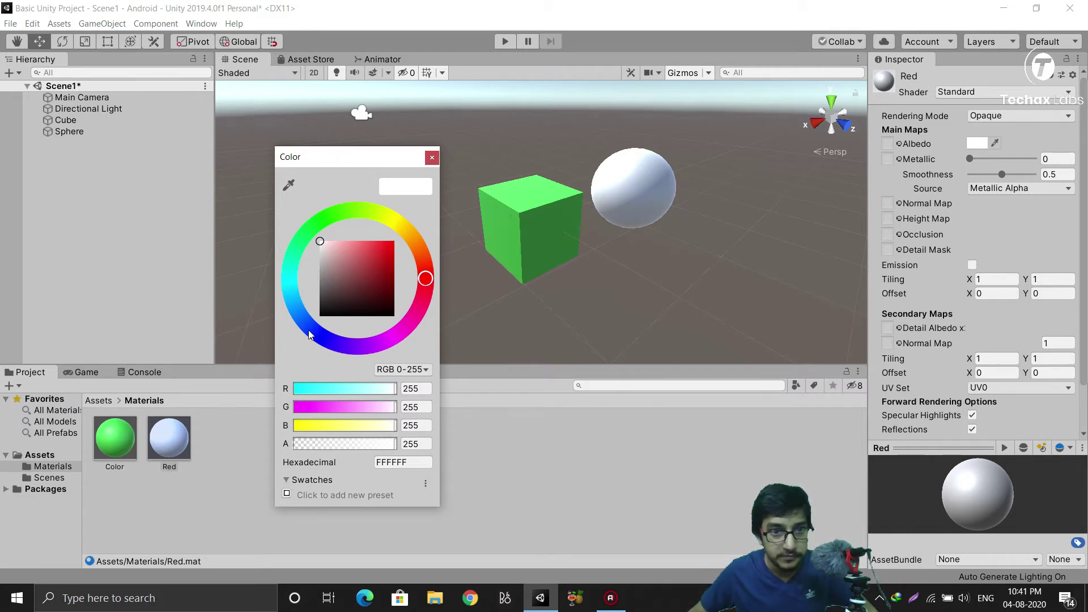
pyautogui.moveTo(348, 269); pyautogui.dragTo(373, 252)
pyautogui.moveTo(426, 285); pyautogui.dragTo(387, 256)
pyautogui.click(385, 263)
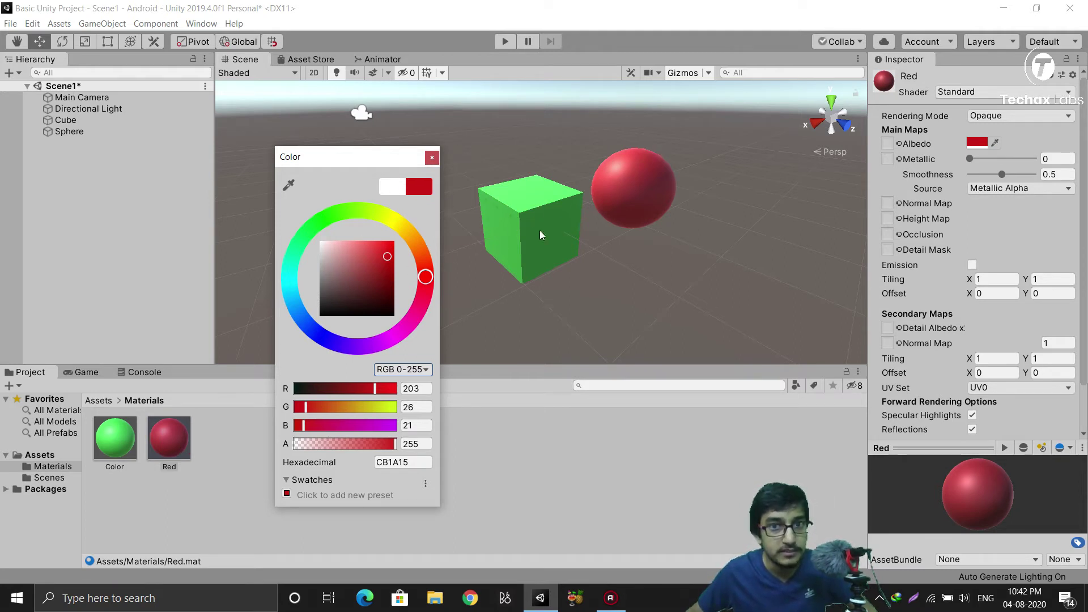
# - Compare the sphere's Mesh Renderer settings with the properties of the Red material asset
pyautogui.click(645, 185)
pyautogui.click(645, 185)
pyautogui.scroll(-3, 951, 438)
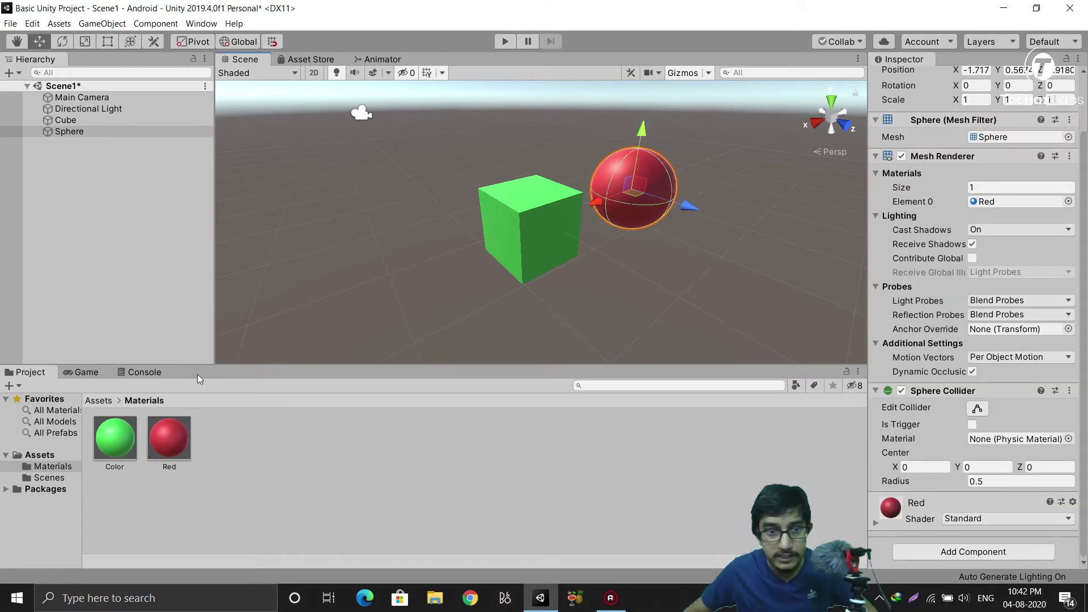
pyautogui.click(169, 437)
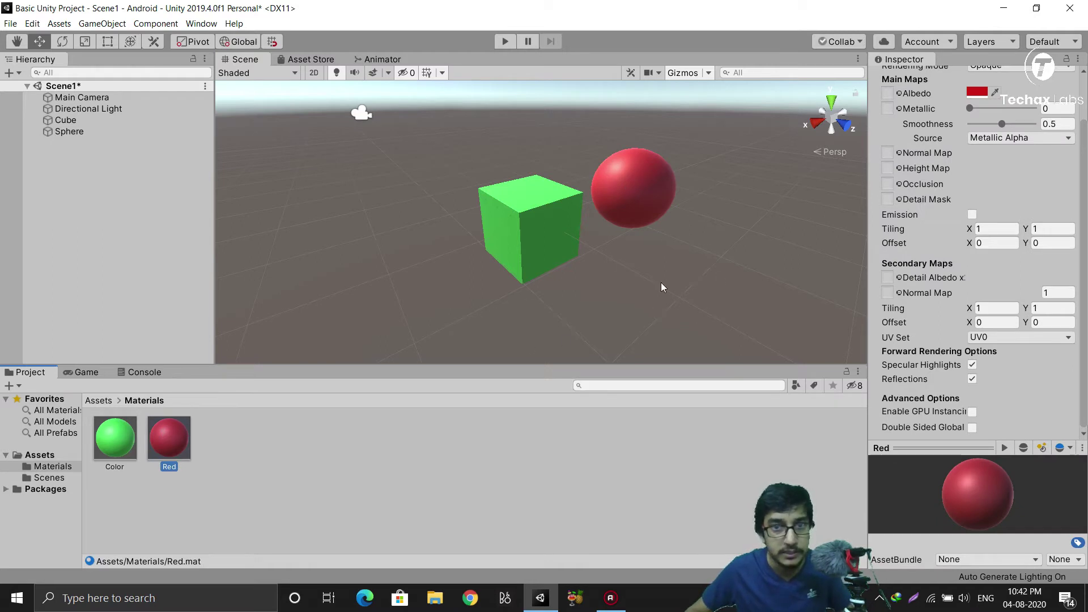
pyautogui.click(662, 200)
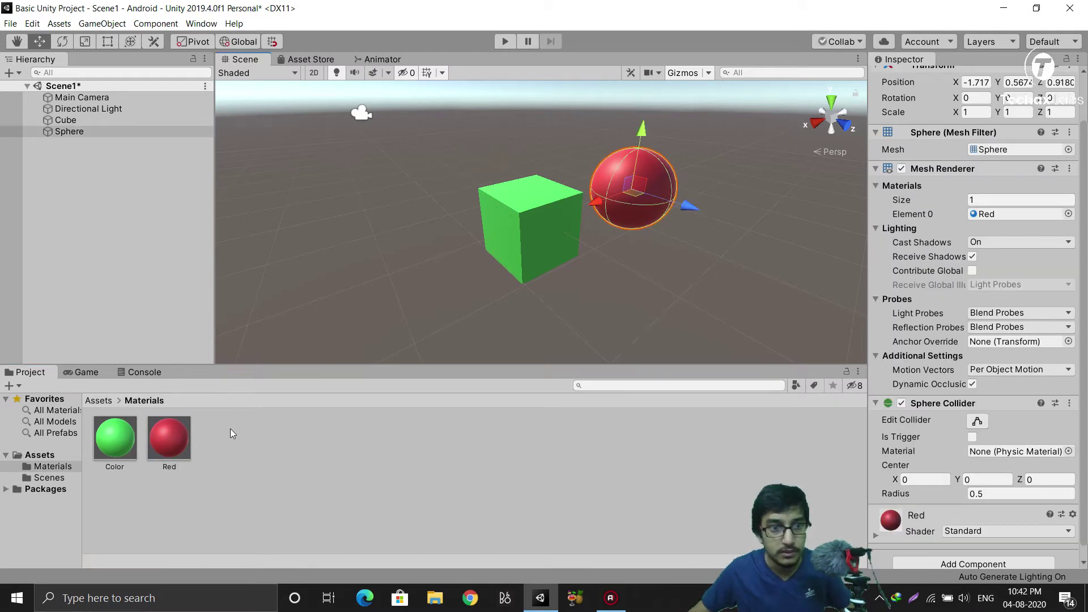
# - Sample the red of the Chrome taskbar icon as the Red material's albedo colour, hex DD5044
pyautogui.click(169, 437)
pyautogui.click(987, 91)
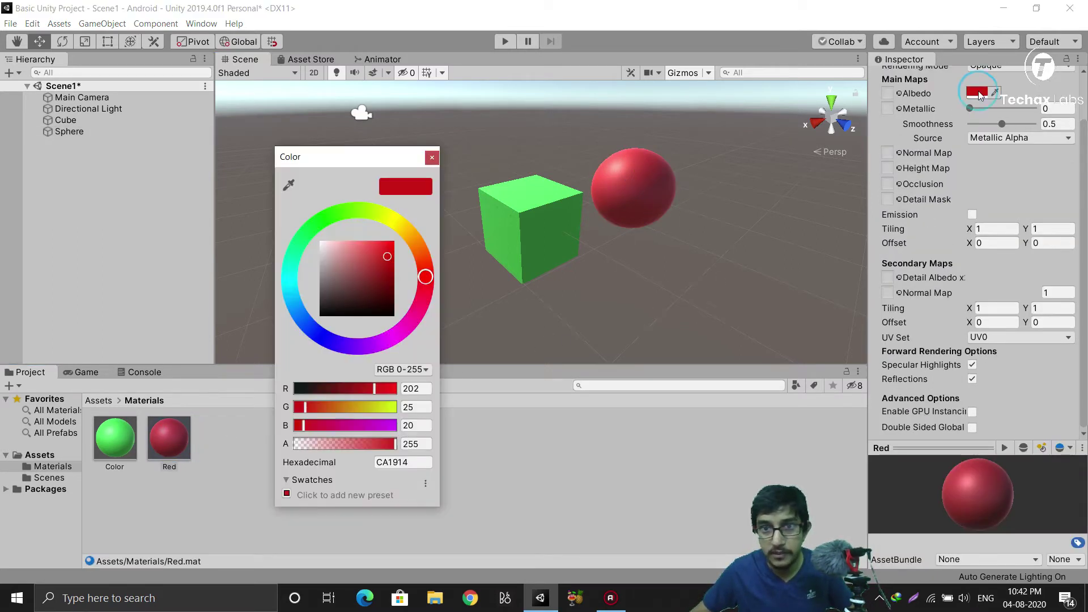
pyautogui.moveTo(391, 159); pyautogui.dragTo(365, 157)
pyautogui.moveTo(358, 262)
pyautogui.mouseDown()
pyautogui.moveTo(355, 250)
pyautogui.moveTo(395, 281)
pyautogui.mouseUp()
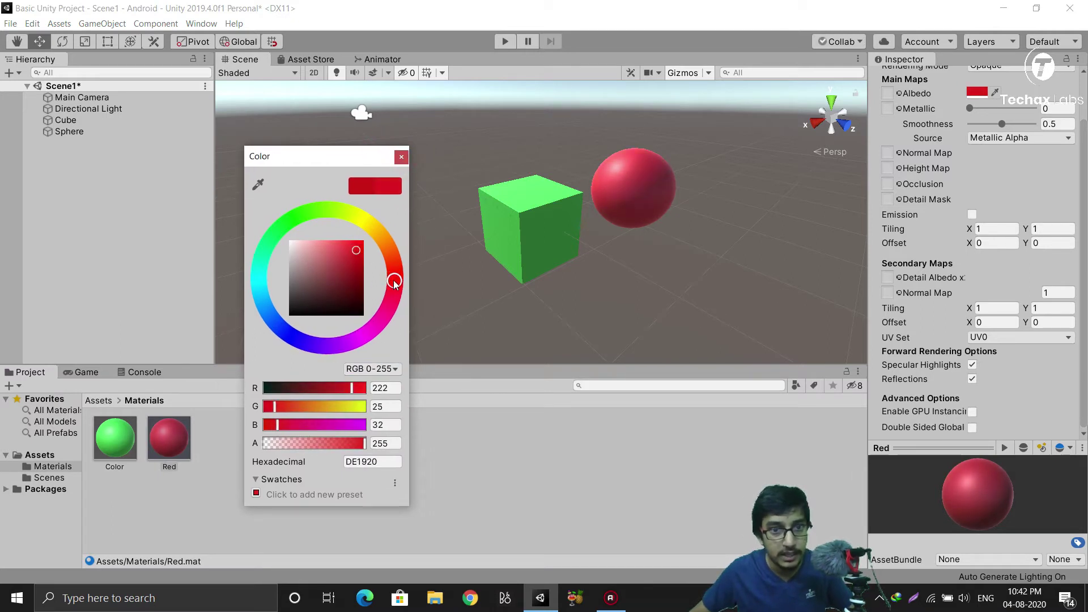
pyautogui.click(259, 187)
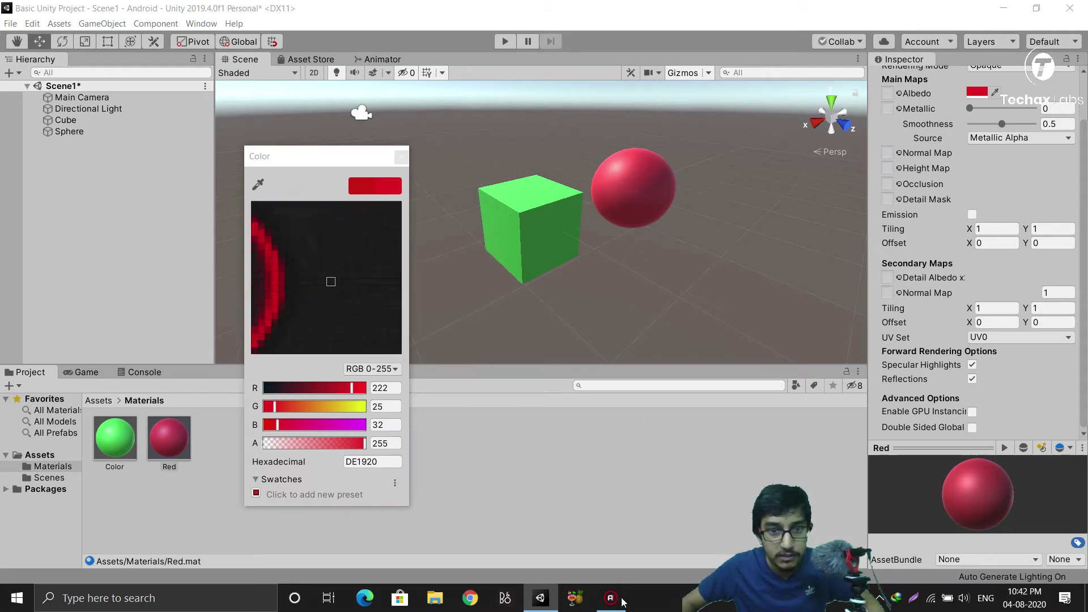
pyautogui.click(469, 596)
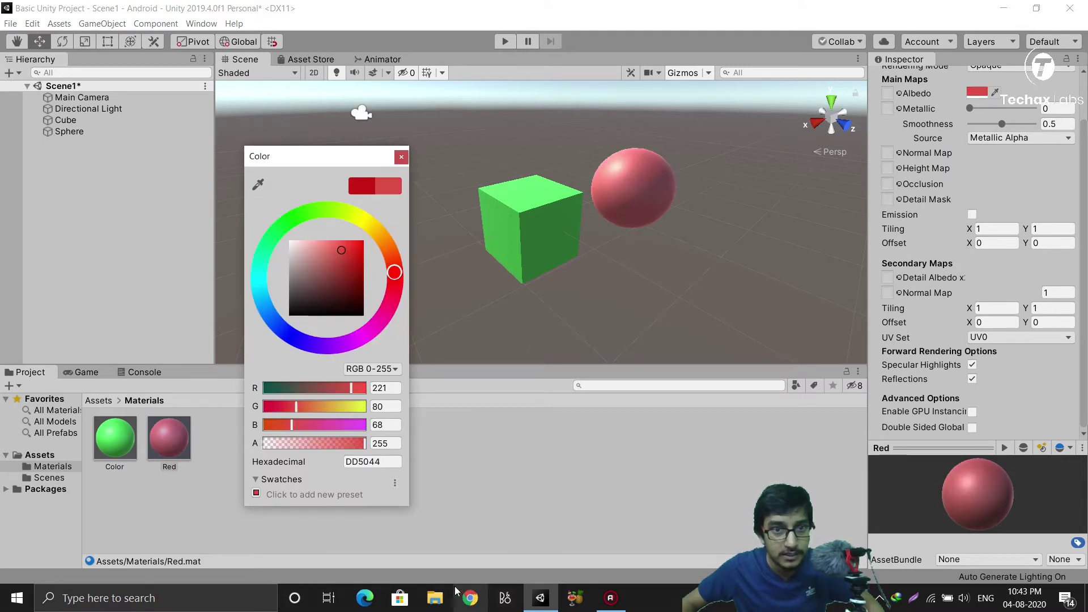
pyautogui.click(402, 156)
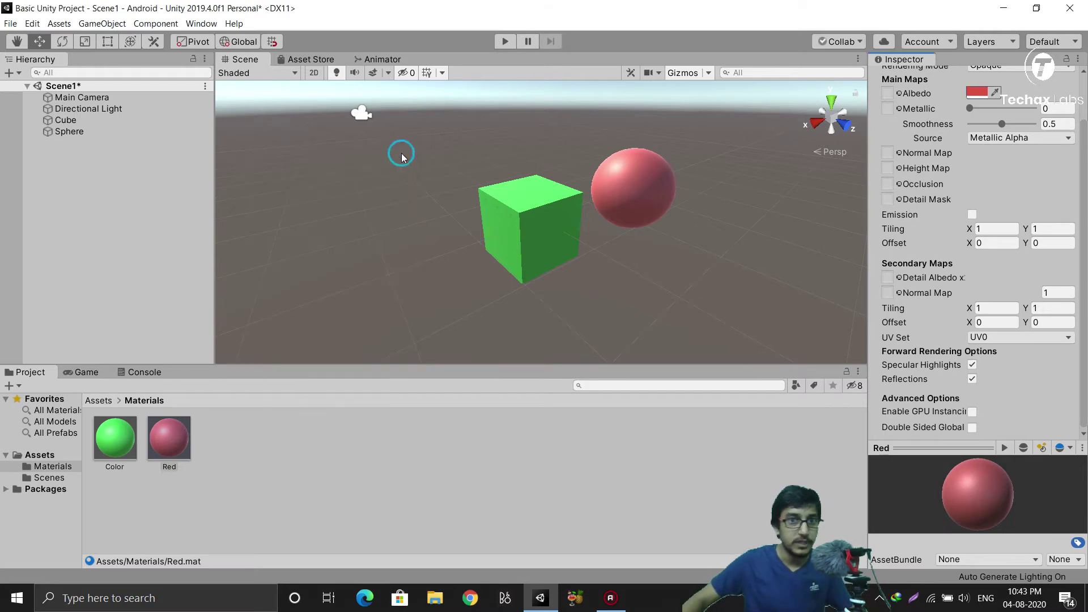
# - Expand the Red material within the sphere's components and examine its shader and map settings
pyautogui.click(660, 188)
pyautogui.scroll(-1, 905, 499)
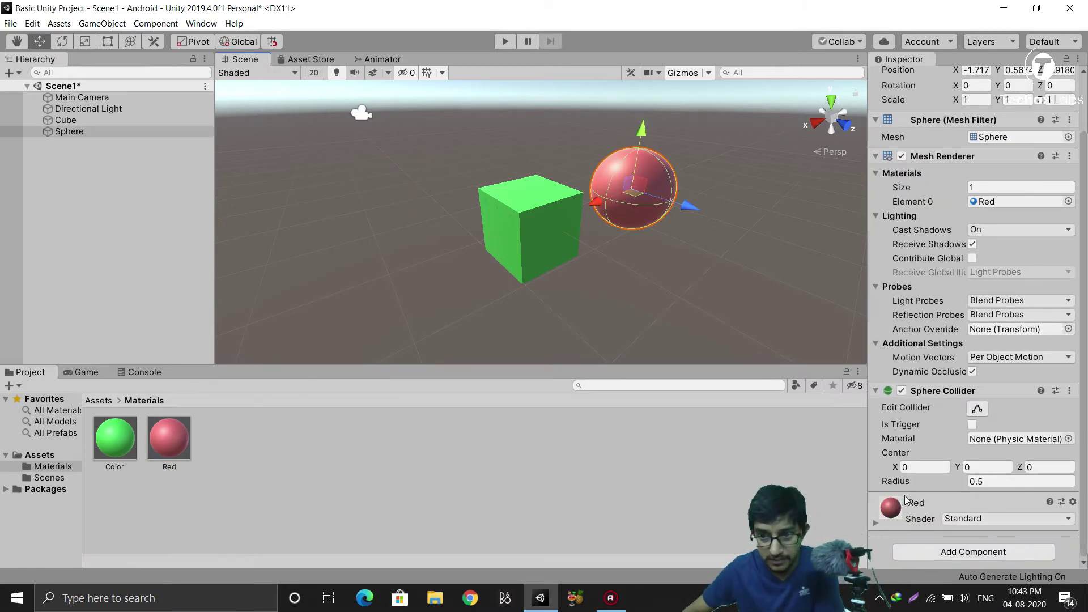
pyautogui.click(880, 524)
pyautogui.scroll(-5, 920, 420)
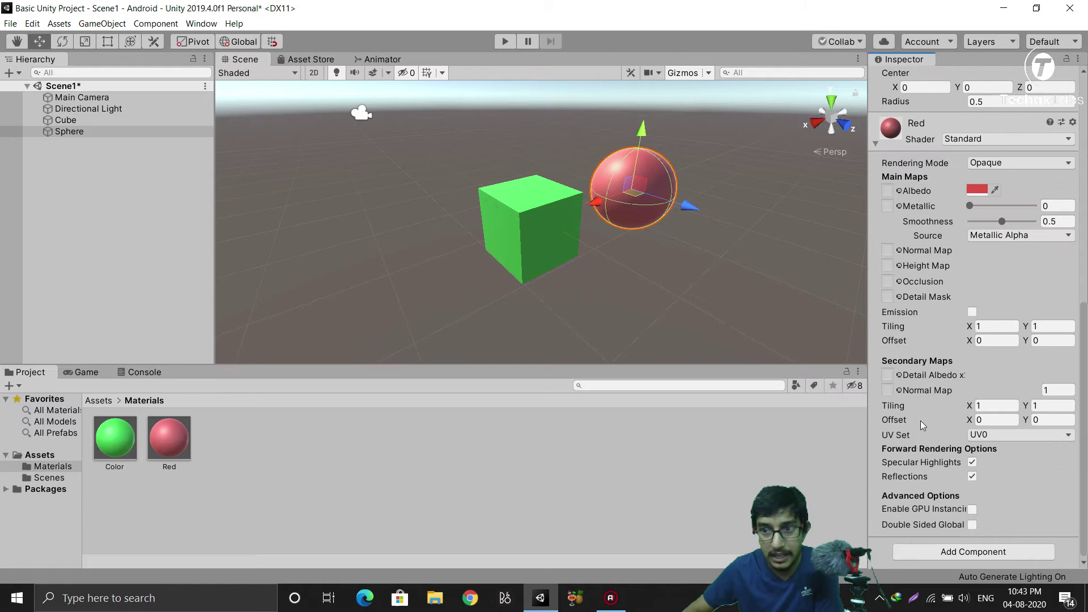
pyautogui.click(961, 142)
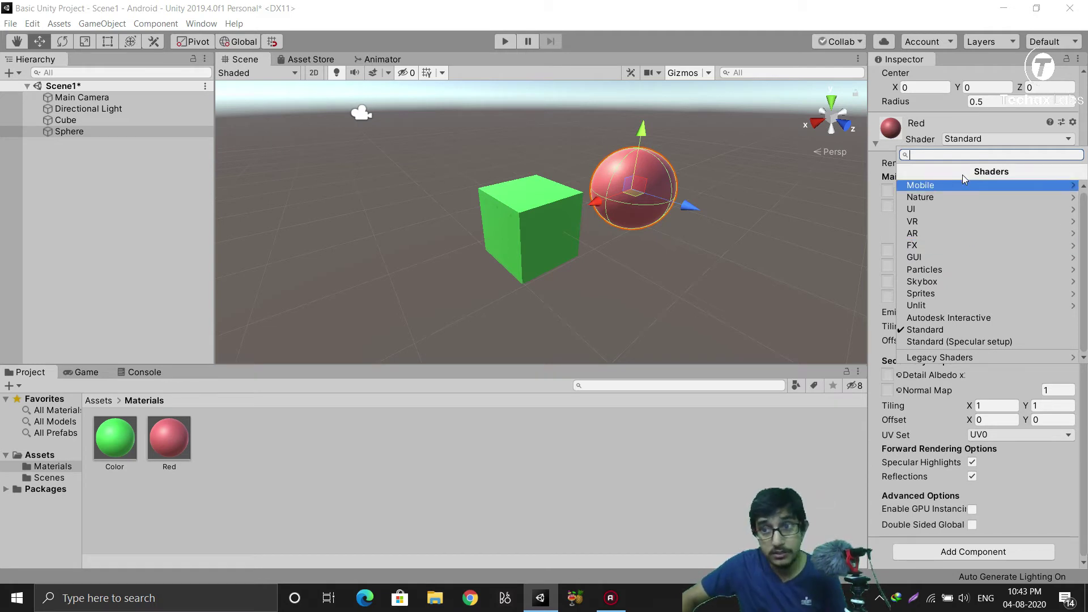
pyautogui.click(928, 142)
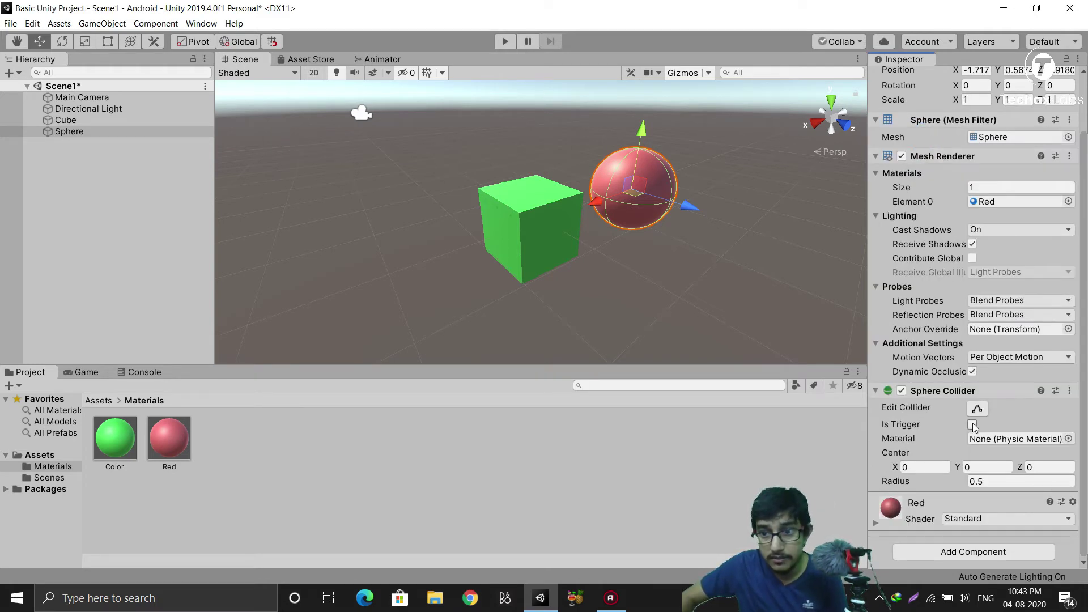
pyautogui.click(905, 524)
pyautogui.scroll(-10, 917, 510)
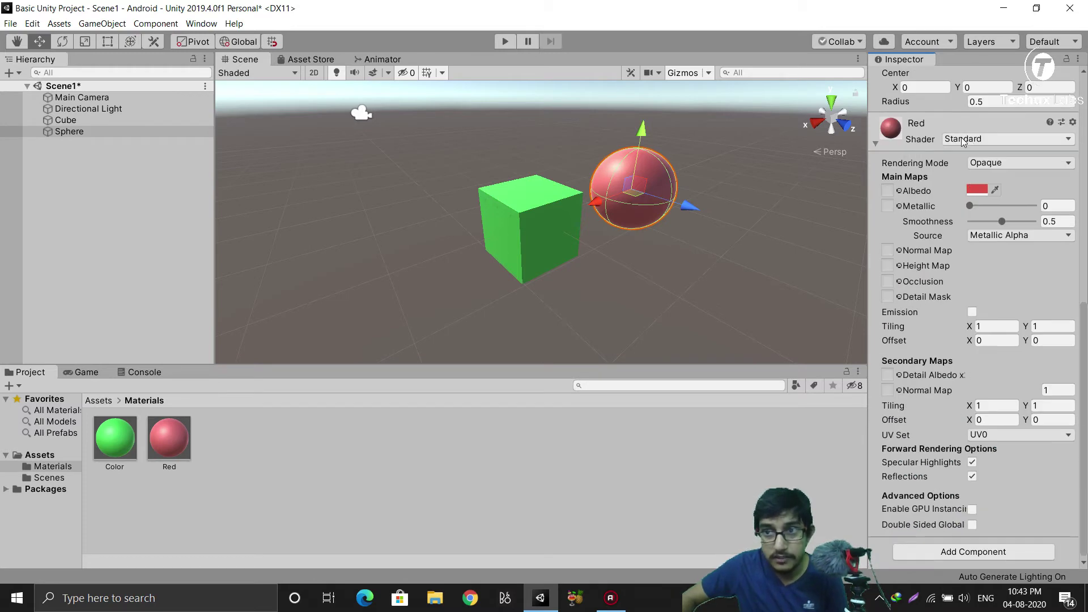
# - Browse the Mobile, Nature and Legacy Shaders categories available for the Red material without choosing a shader
pyautogui.click(981, 140)
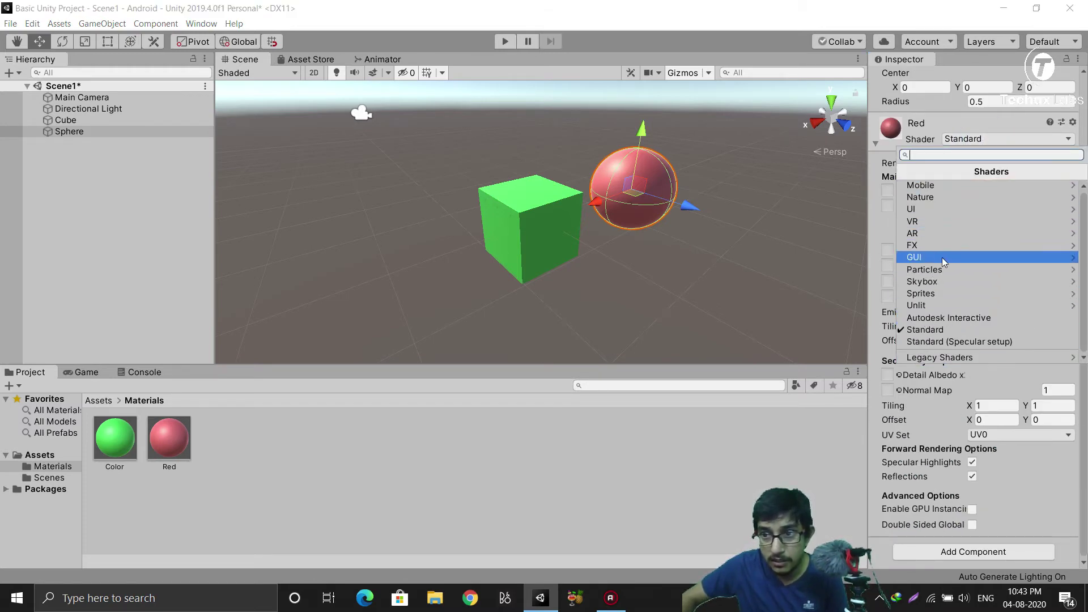
pyautogui.click(973, 184)
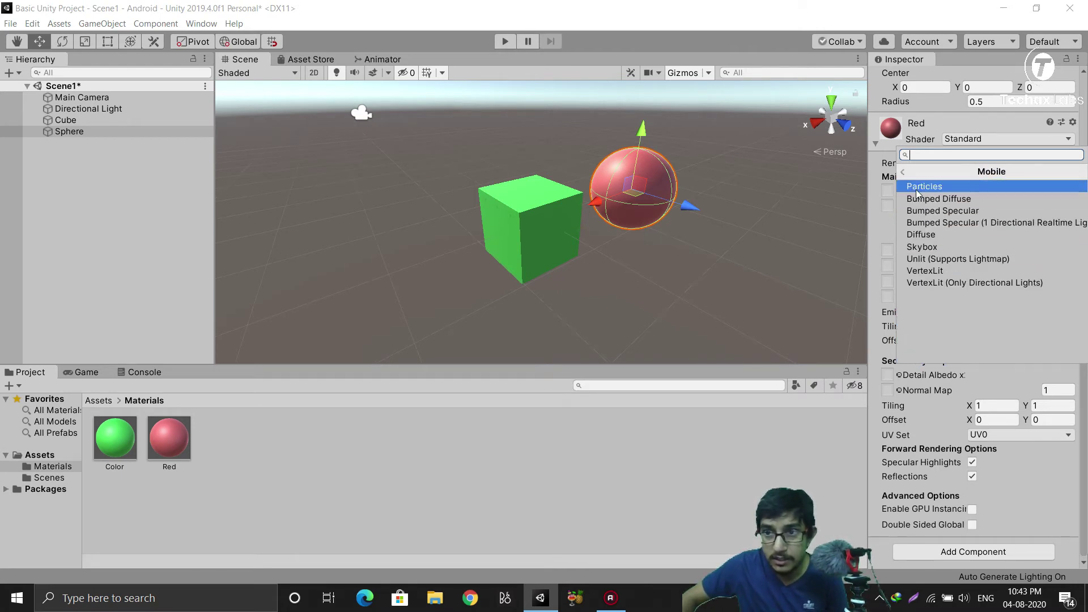
pyautogui.click(903, 171)
pyautogui.click(918, 198)
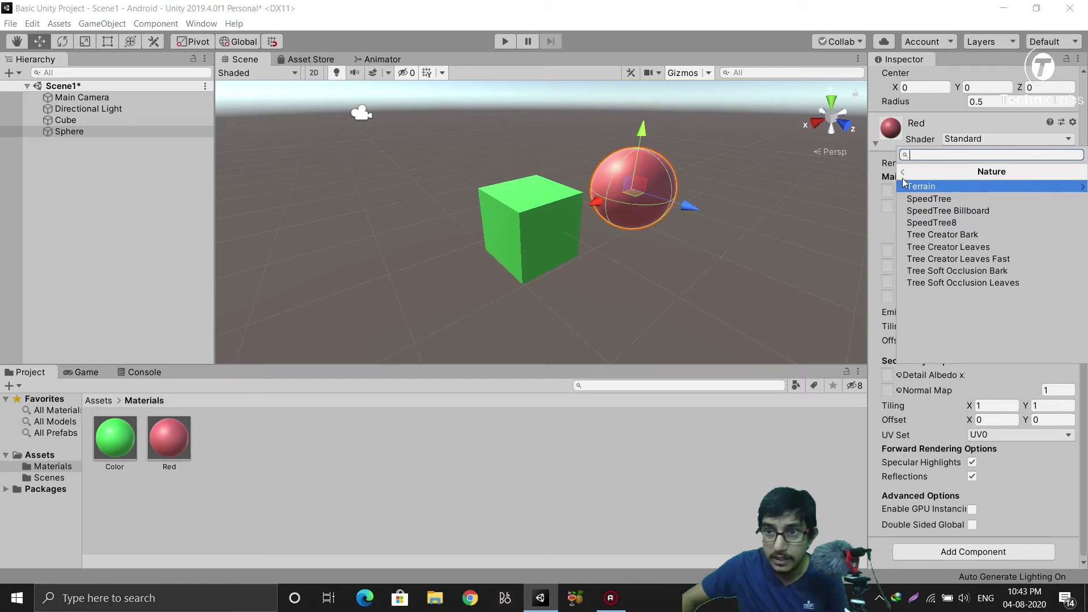
pyautogui.click(903, 170)
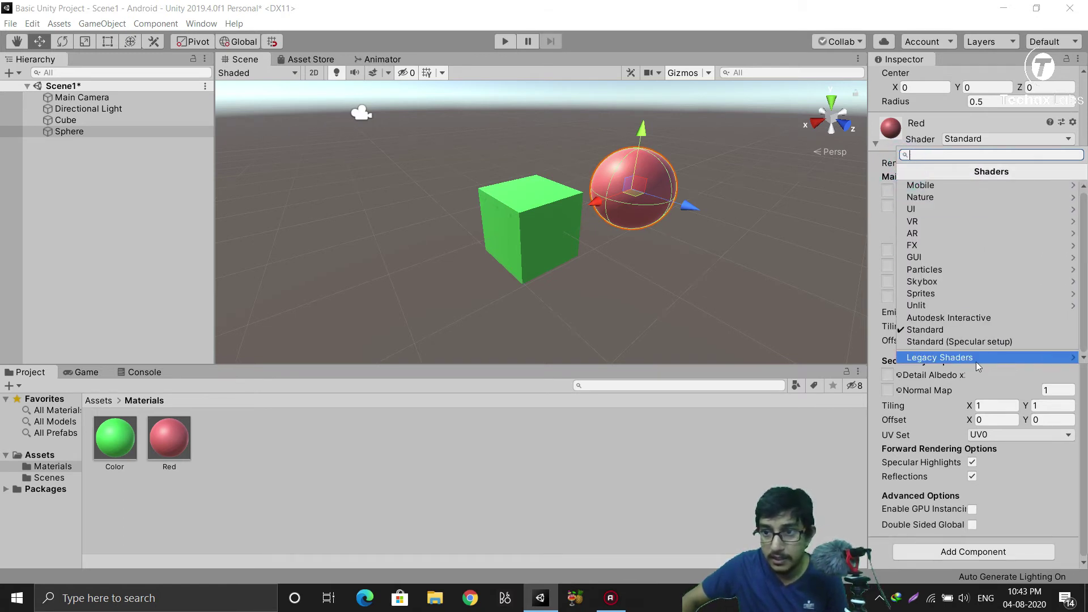
pyautogui.click(950, 358)
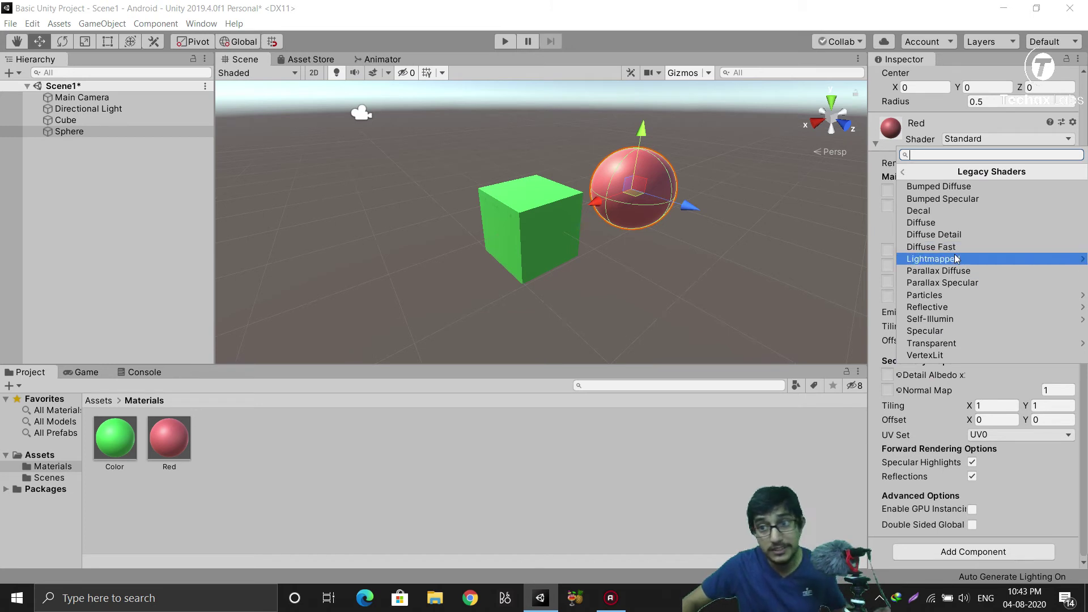
pyautogui.click(904, 173)
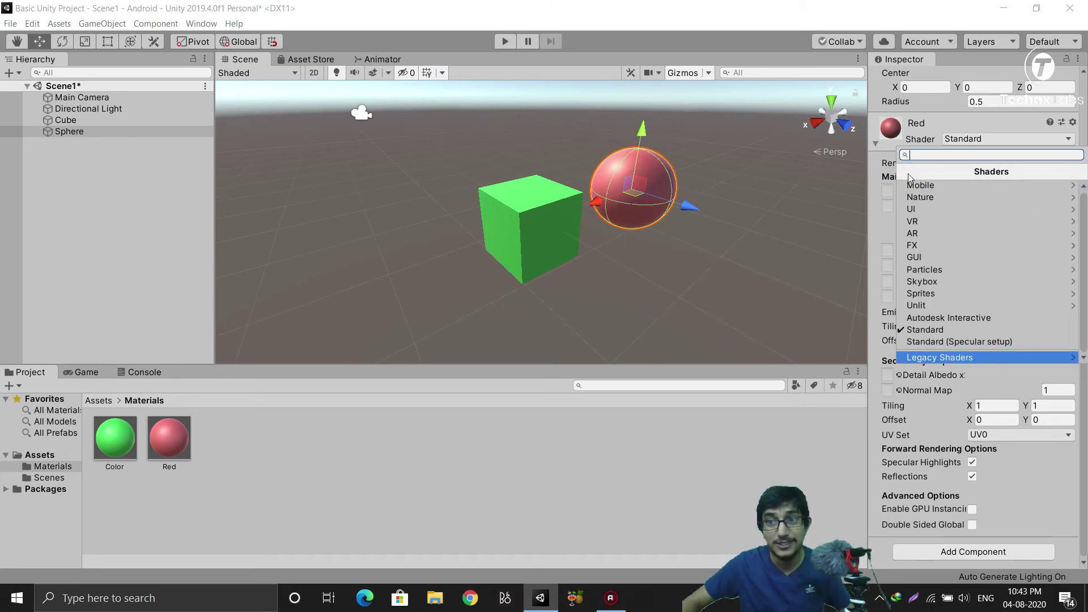
pyautogui.click(812, 461)
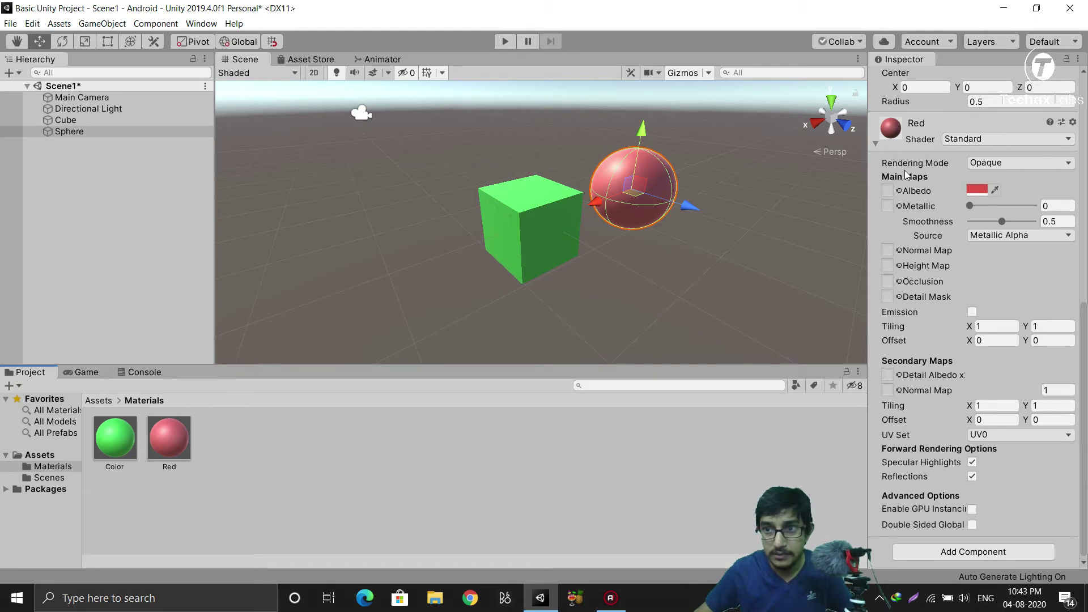
# - Try the Fade rendering mode on the Red material, and set the mode to Transparent
pyautogui.click(981, 165)
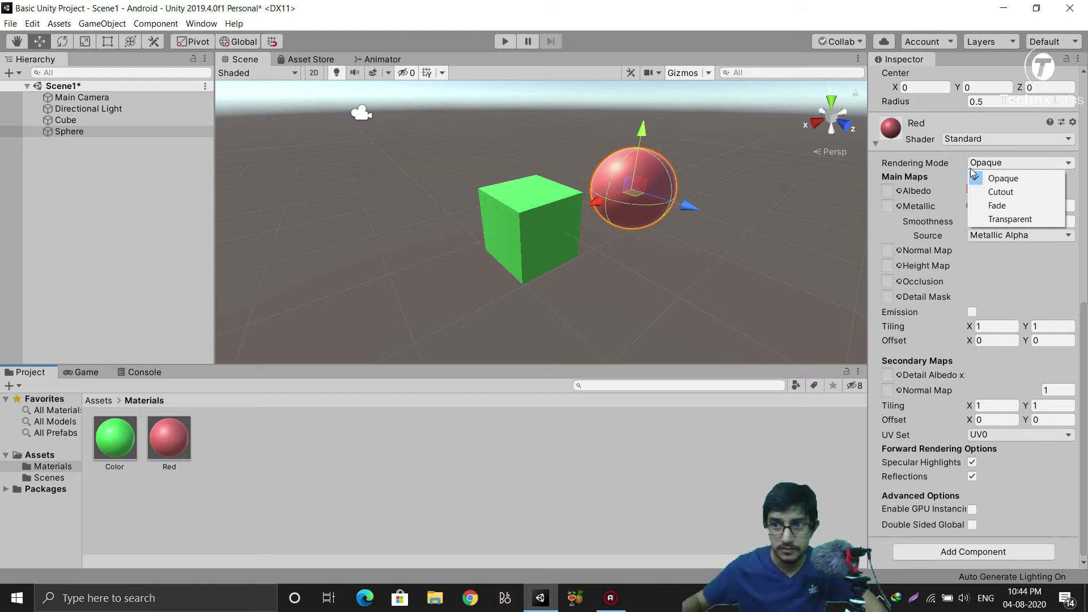
pyautogui.click(1000, 206)
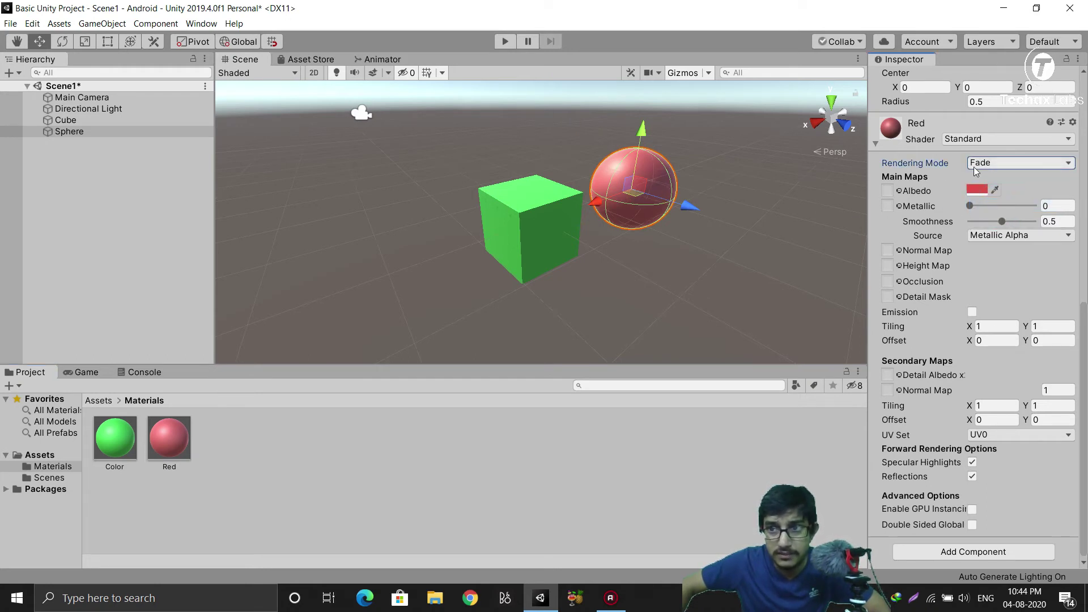
pyautogui.click(989, 164)
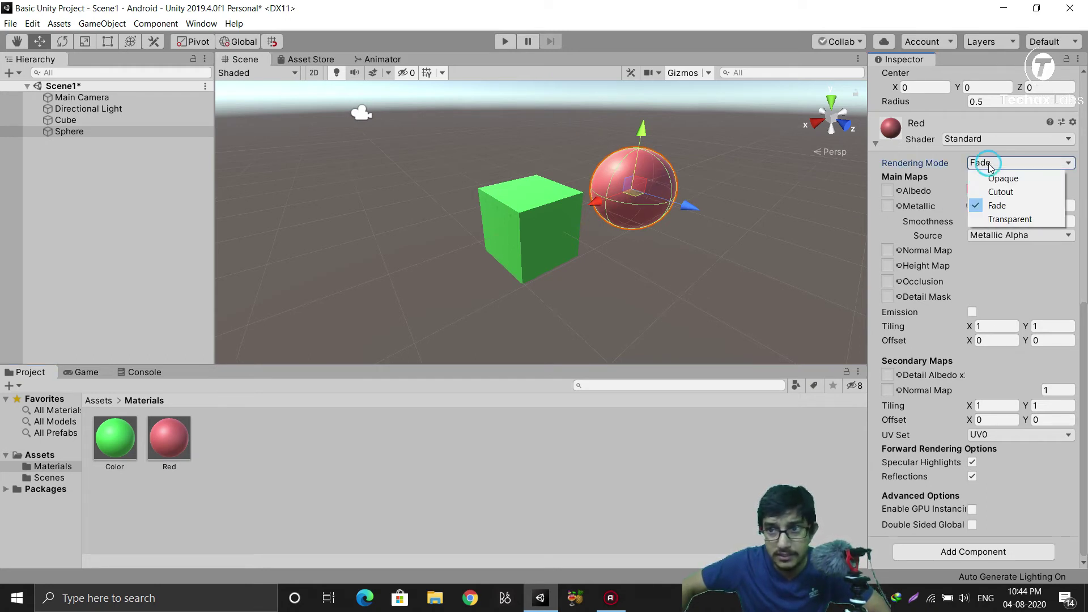
pyautogui.click(995, 220)
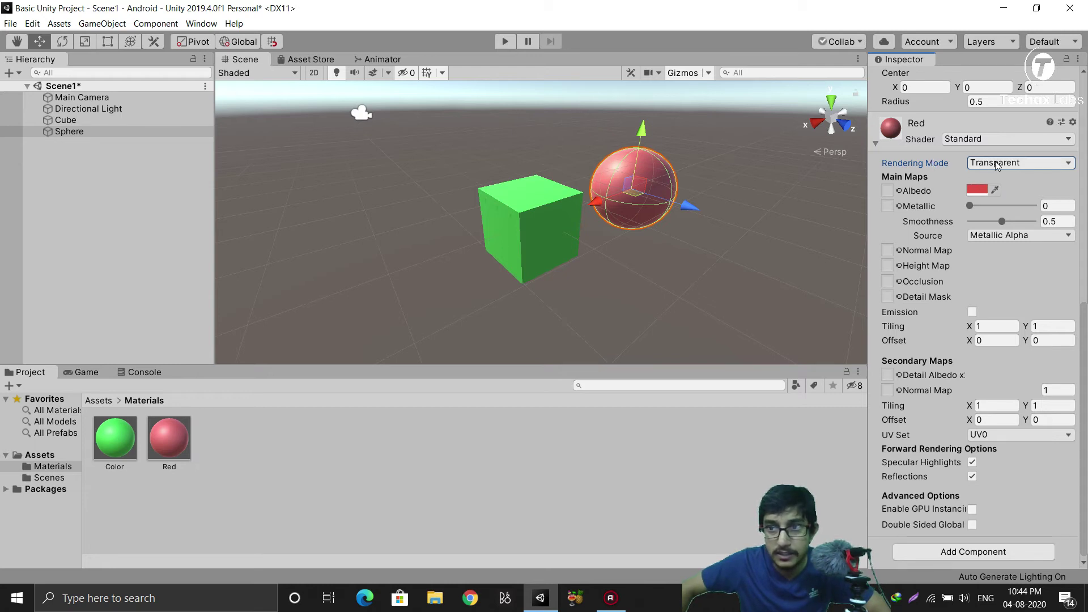
# - Try an alpha of 0 for the Red material's albedo, and restore the colour to full opacity
pyautogui.click(976, 189)
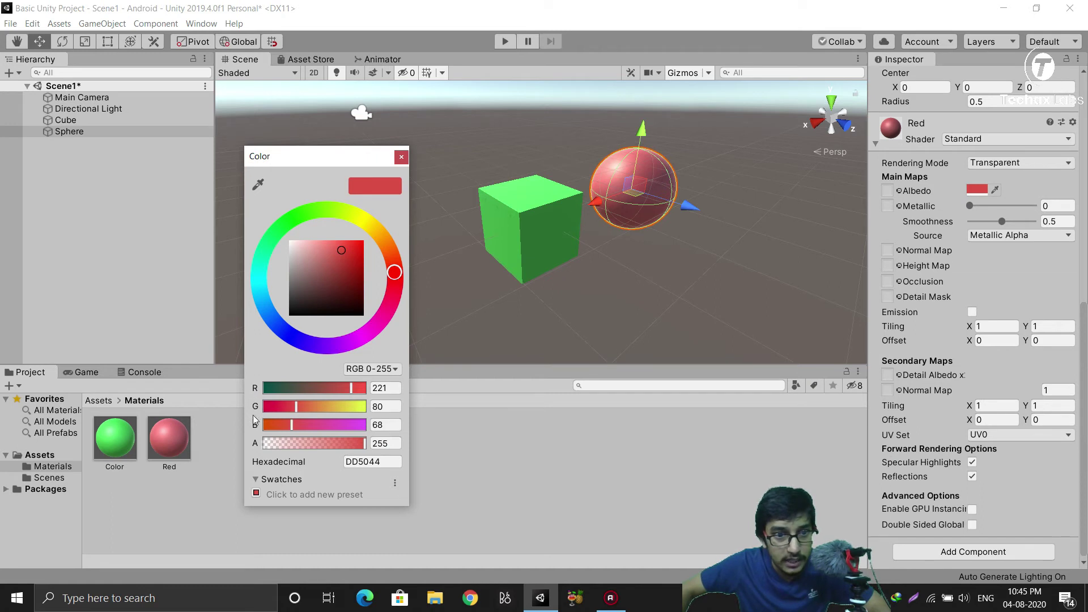
pyautogui.moveTo(351, 442); pyautogui.dragTo(264, 447)
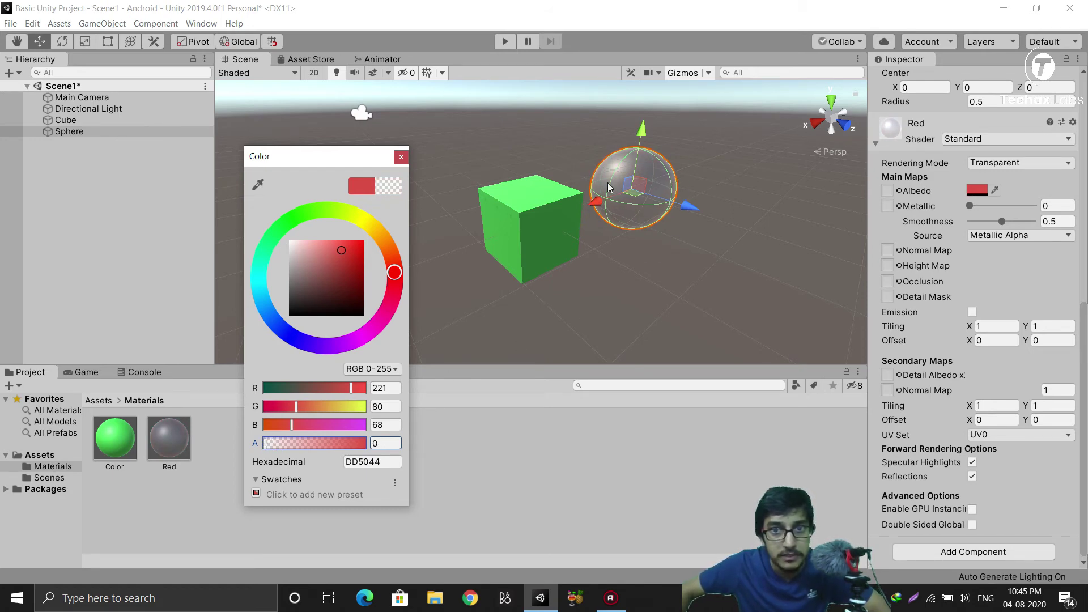
pyautogui.moveTo(298, 448); pyautogui.dragTo(363, 446)
pyautogui.click(402, 157)
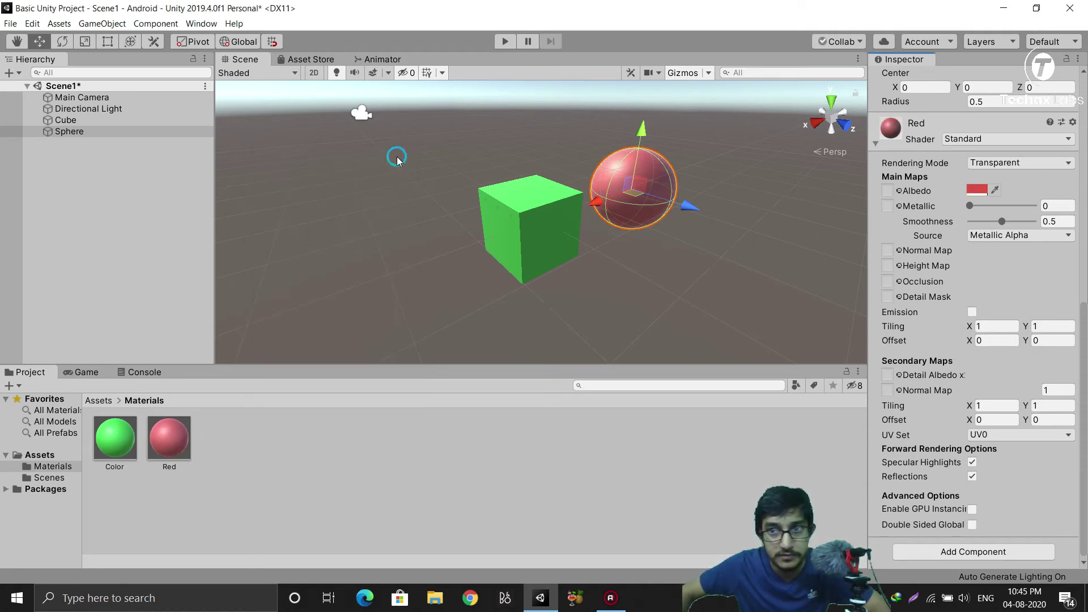
# - Change the Red material's shader to Legacy Shaders/Diffuse and check the sphere's appearance and the shader's properties
pyautogui.click(978, 139)
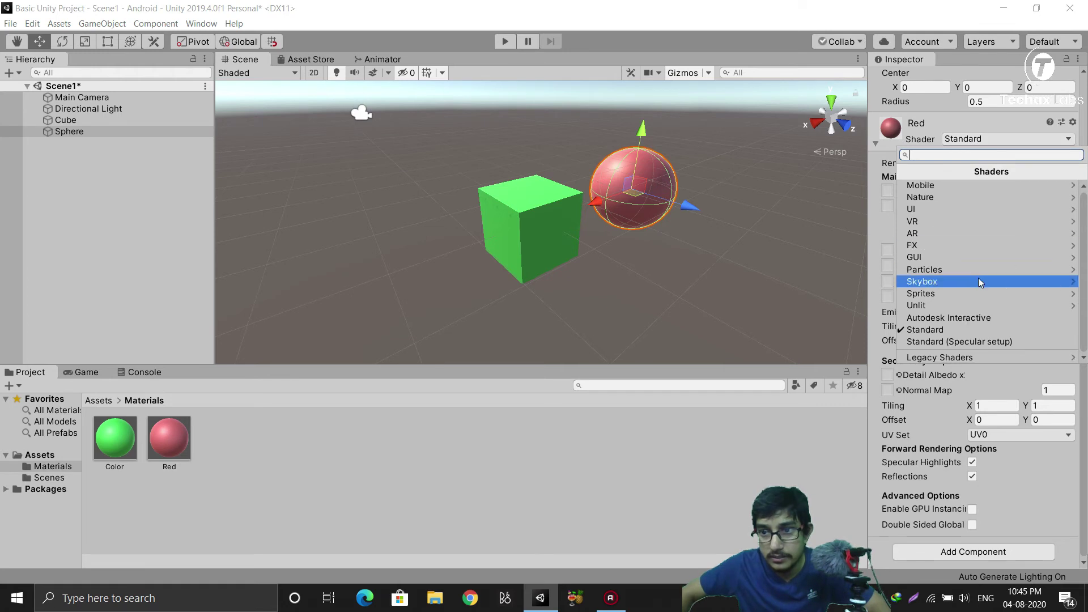
pyautogui.click(946, 358)
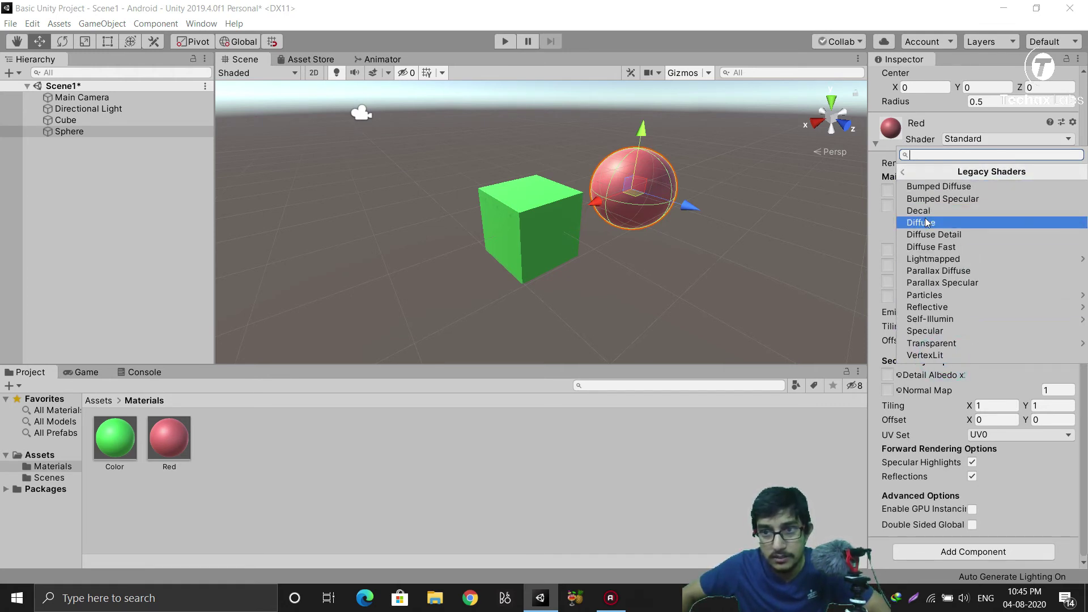
pyautogui.click(927, 222)
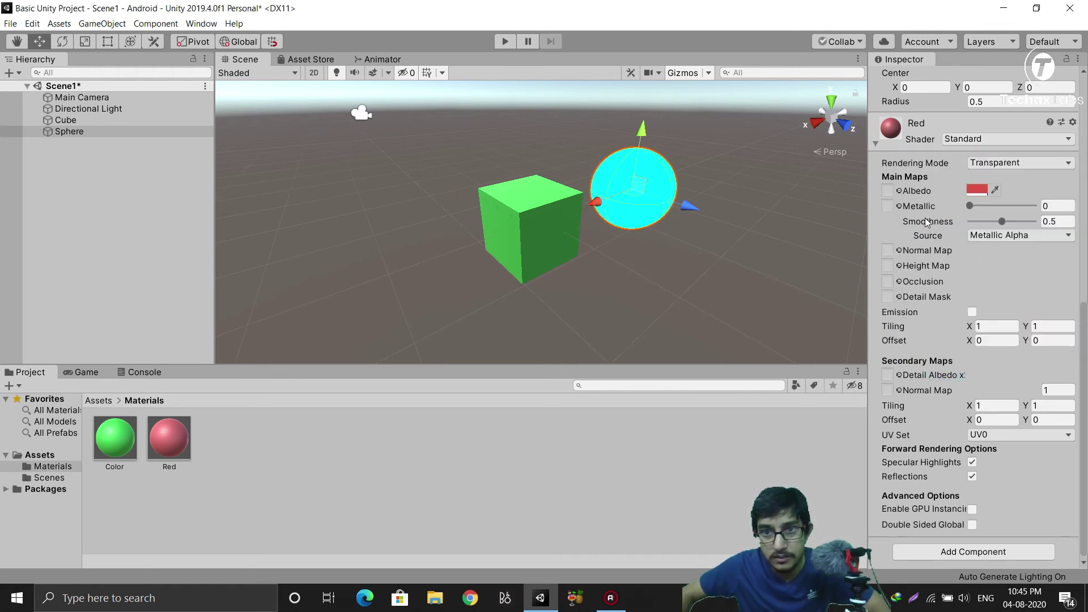
pyautogui.click(733, 194)
pyautogui.moveTo(733, 194); pyautogui.dragTo(681, 199, button='right')
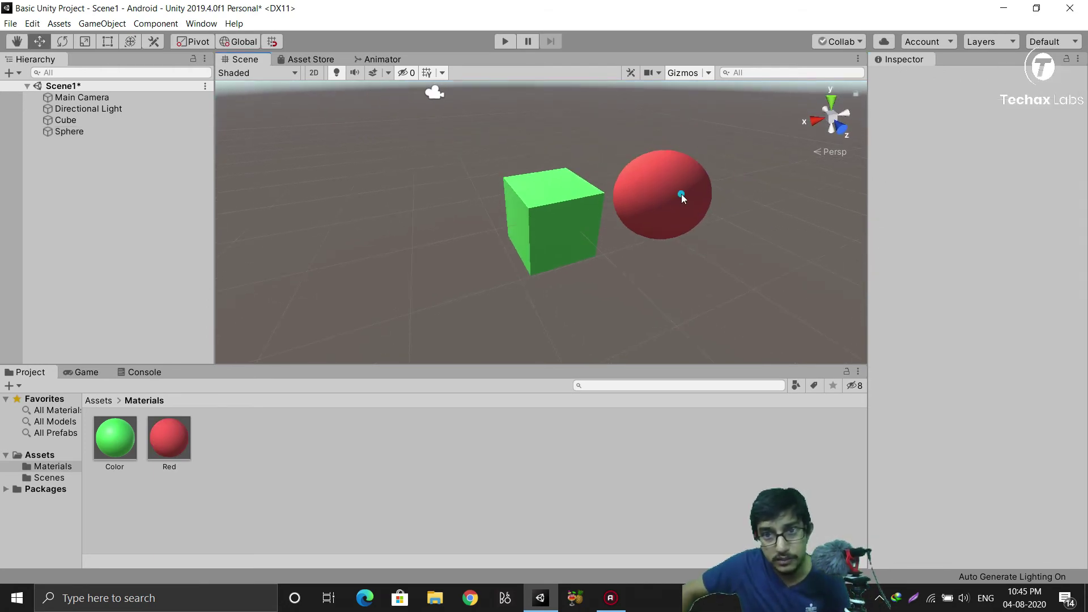
pyautogui.click(681, 194)
pyautogui.scroll(-5, 973, 322)
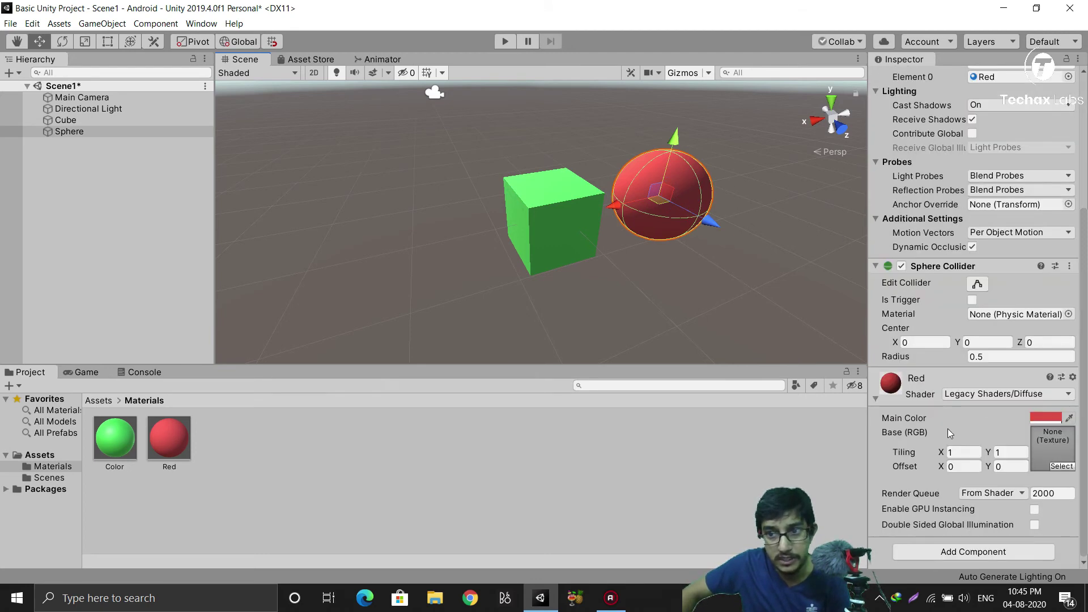
# - Try the Legacy Shaders/Self-Illumin/Diffuse shader on the Red material, undo the shader change, and deselect the sphere
pyautogui.click(955, 393)
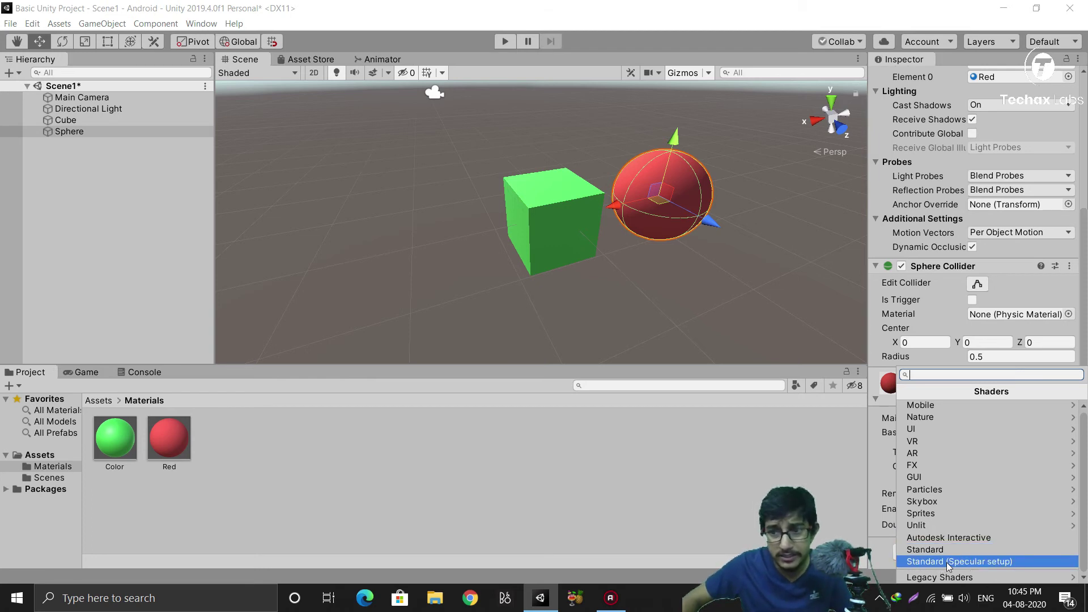
pyautogui.click(958, 576)
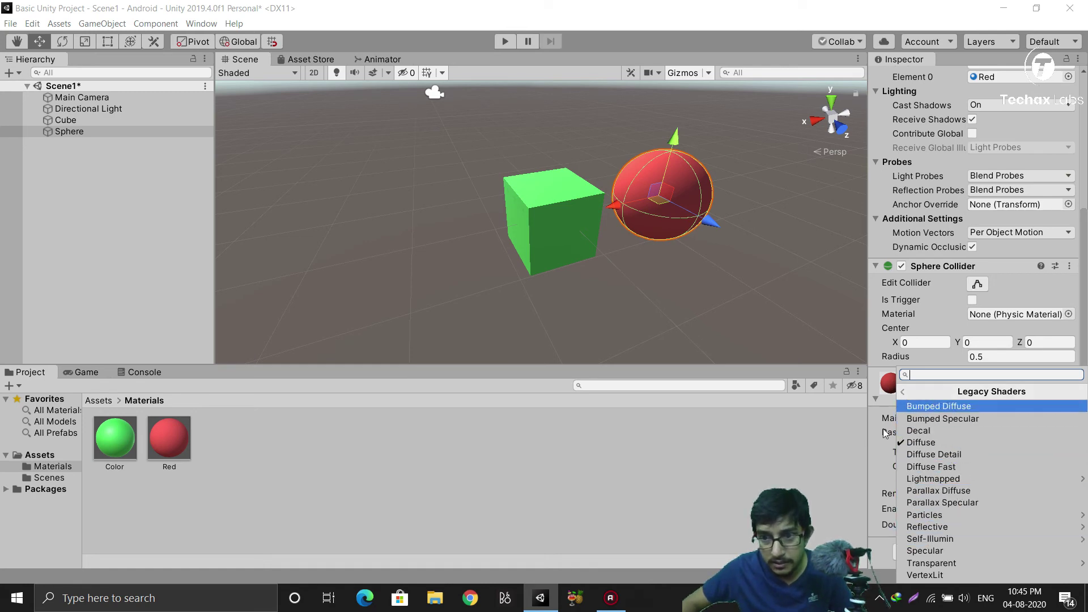
pyautogui.click(874, 448)
pyautogui.click(1003, 432)
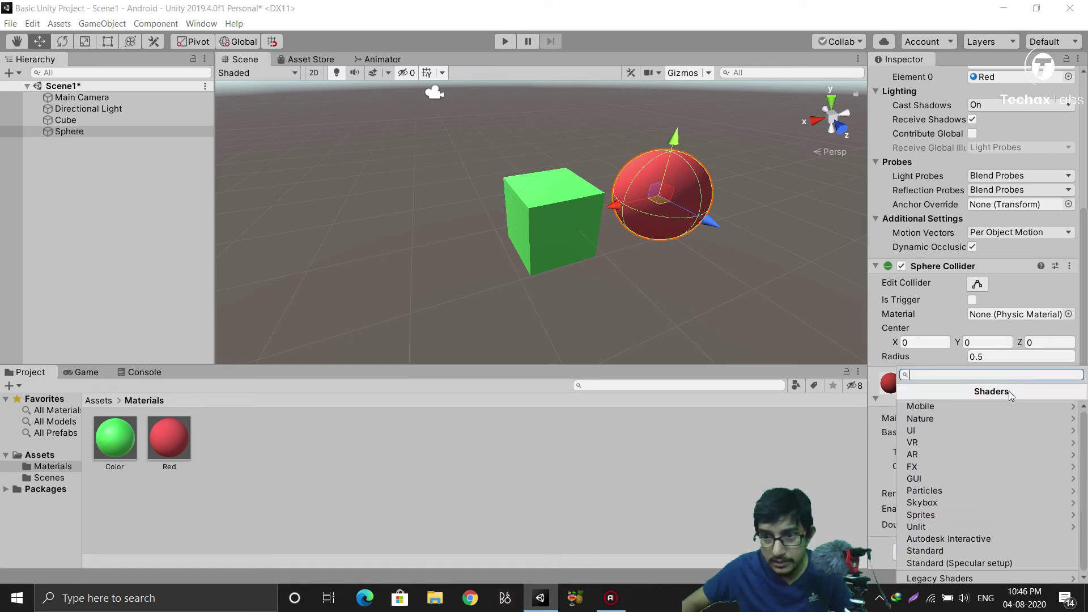
pyautogui.click(953, 577)
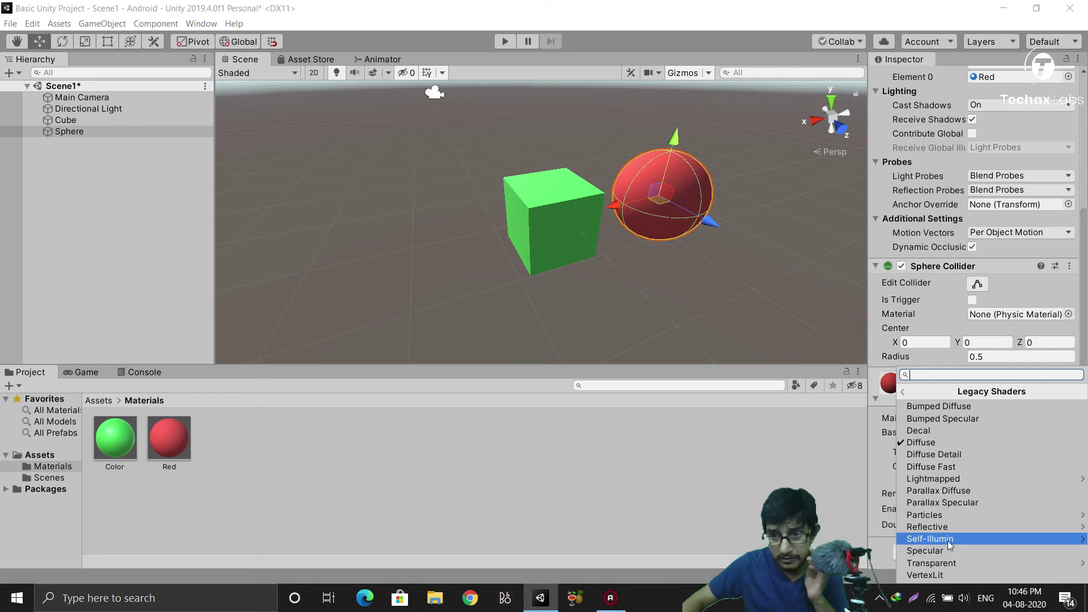
pyautogui.click(947, 541)
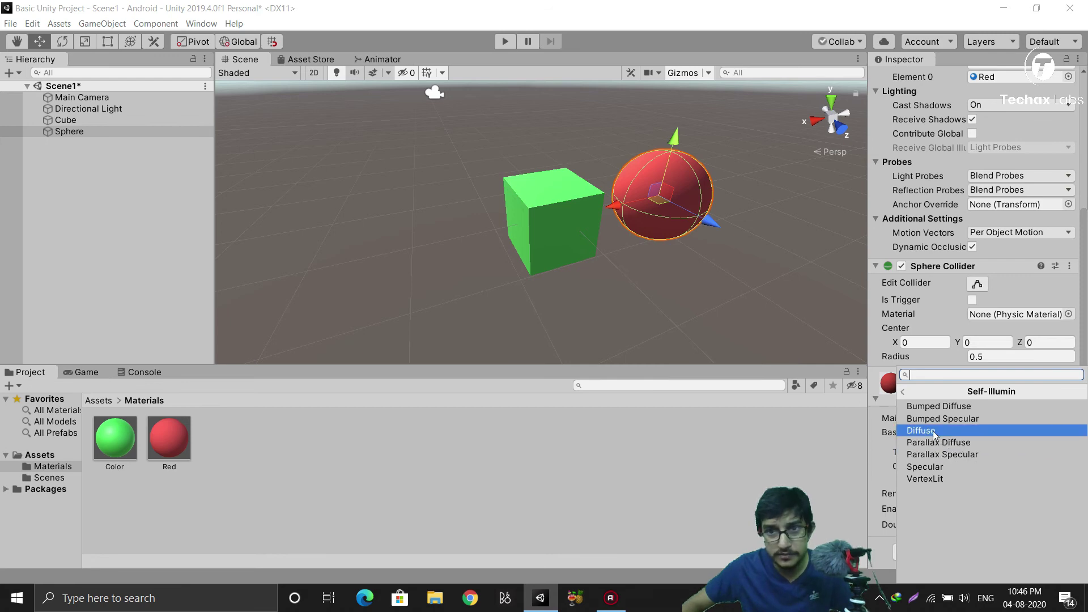
pyautogui.click(935, 430)
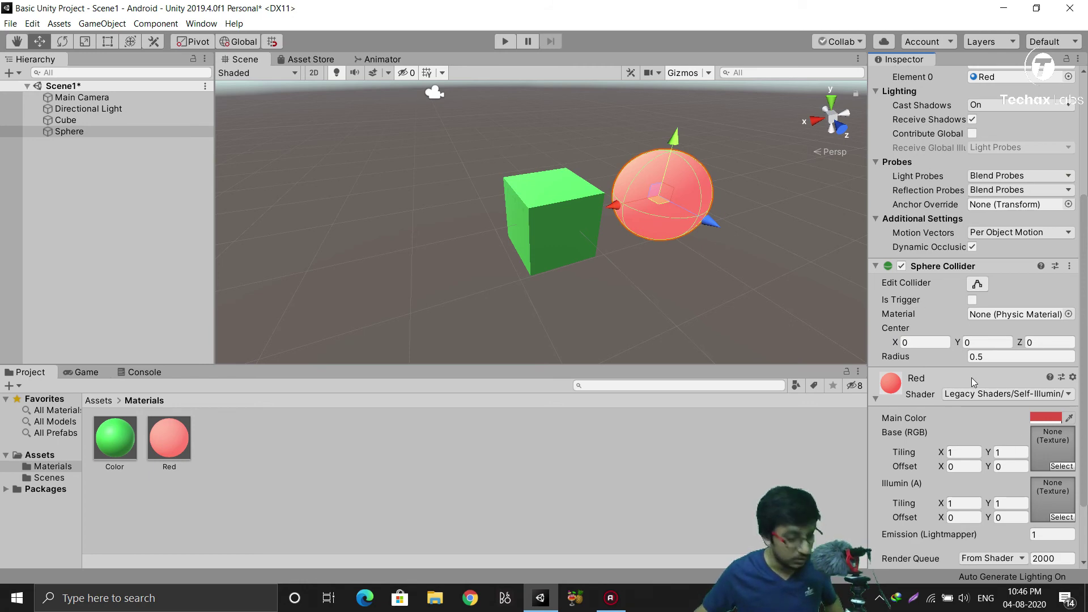
pyautogui.hotkey('ctrl', 'z')
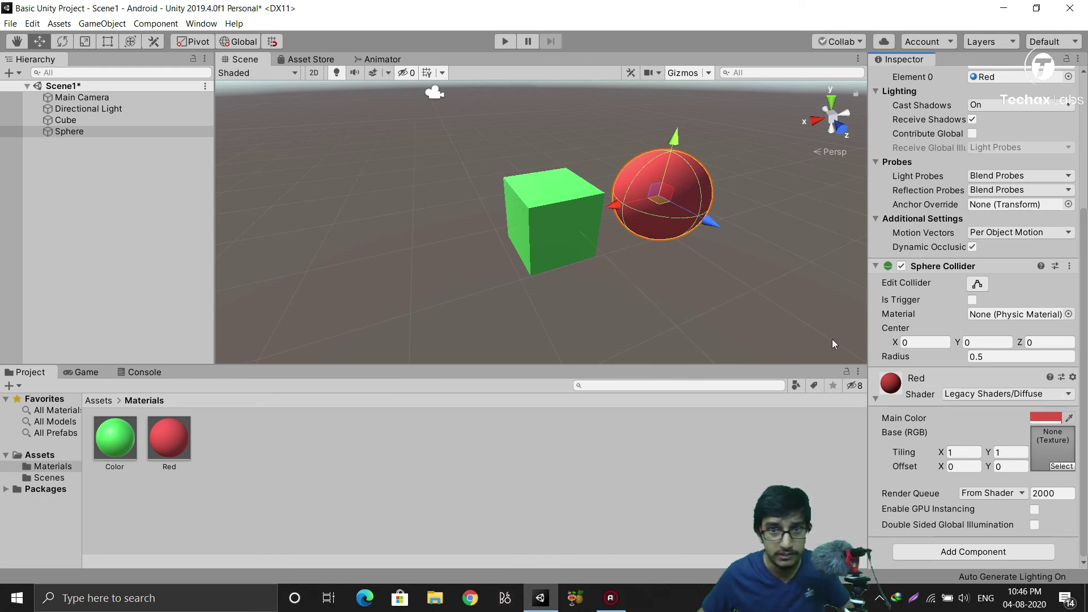
pyautogui.click(748, 297)
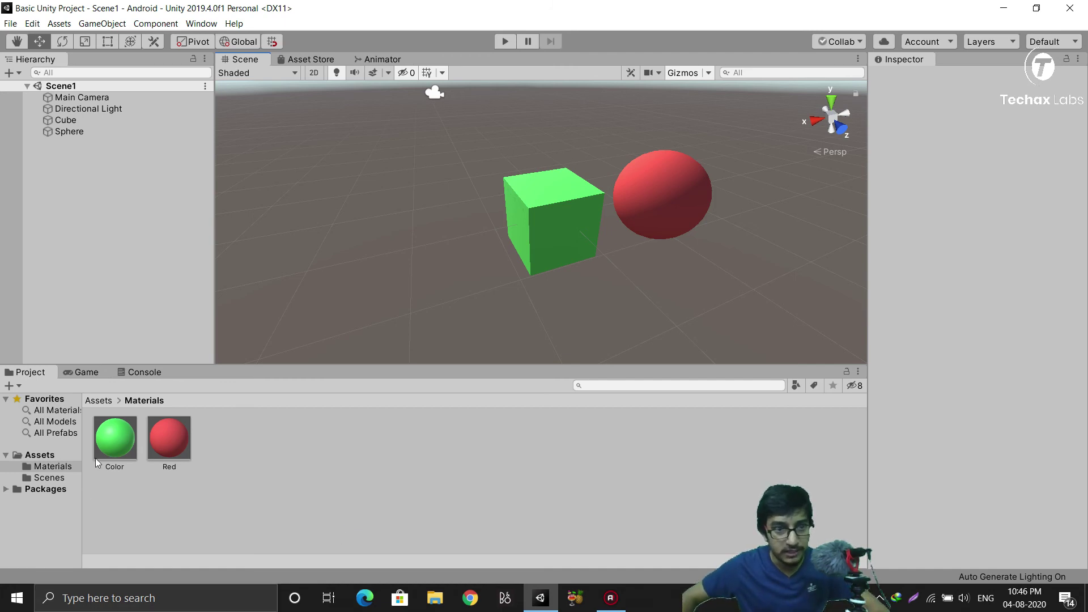
# - Delete the Color and Red materials from the Materials folder, confirming each deletion
pyautogui.click(128, 442)
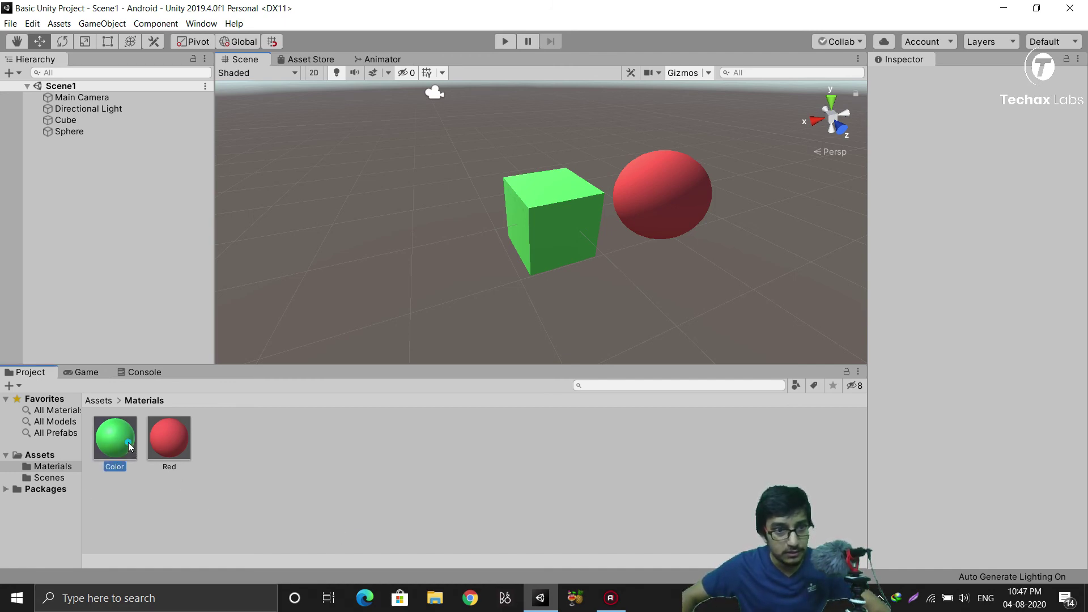
pyautogui.press('Delete')
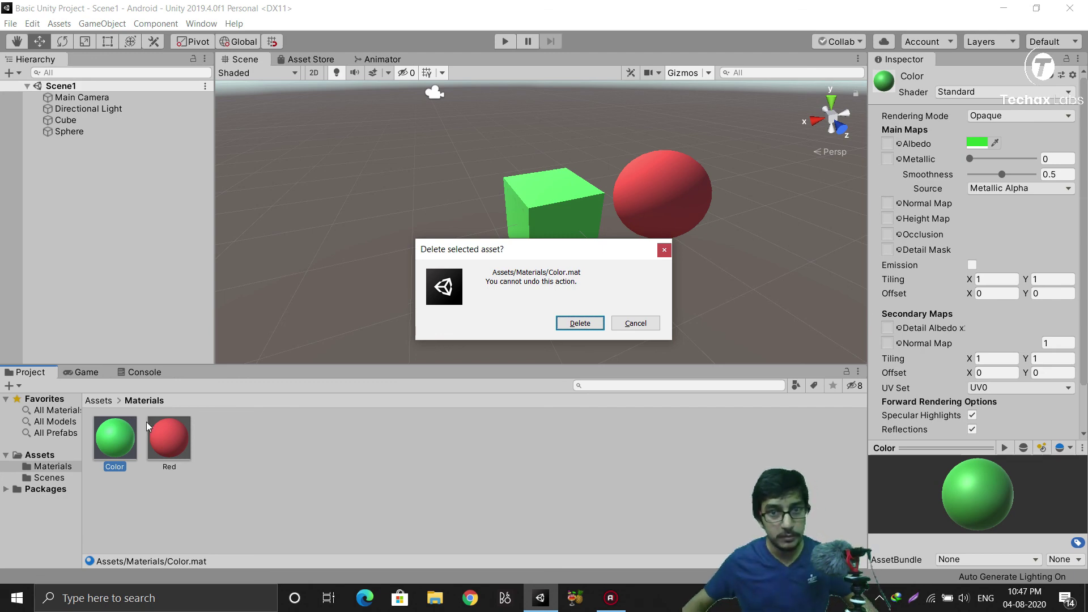
pyautogui.click(579, 323)
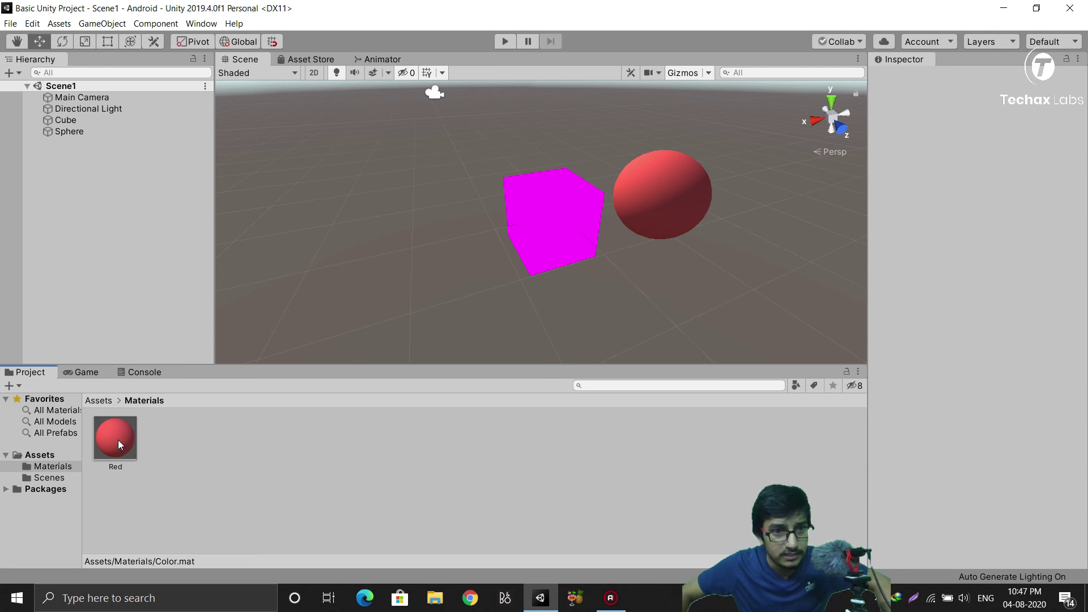
pyautogui.click(119, 442)
pyautogui.press('Delete')
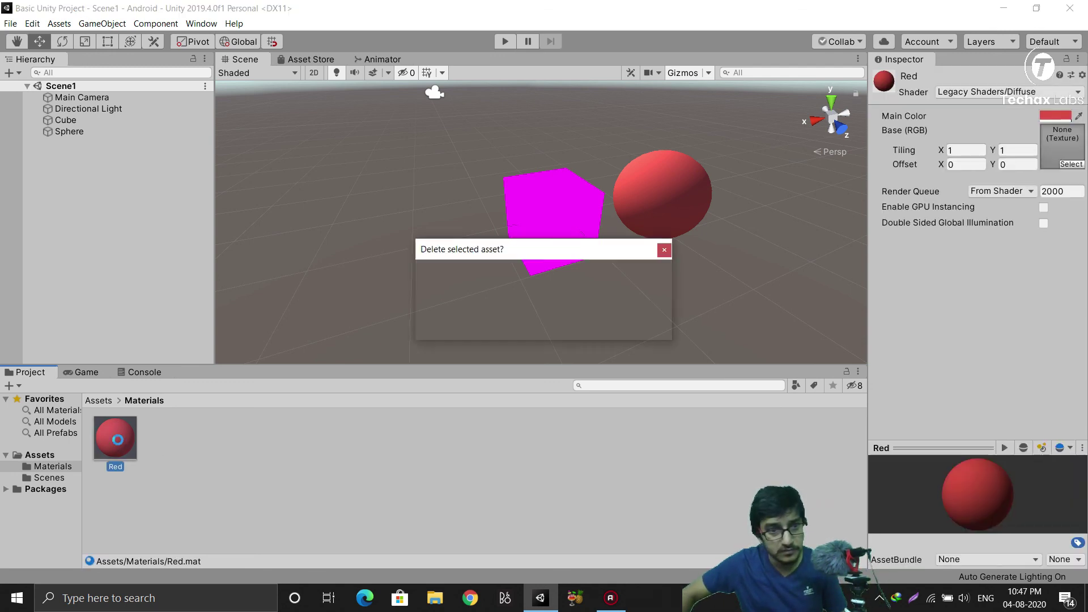
pyautogui.click(584, 323)
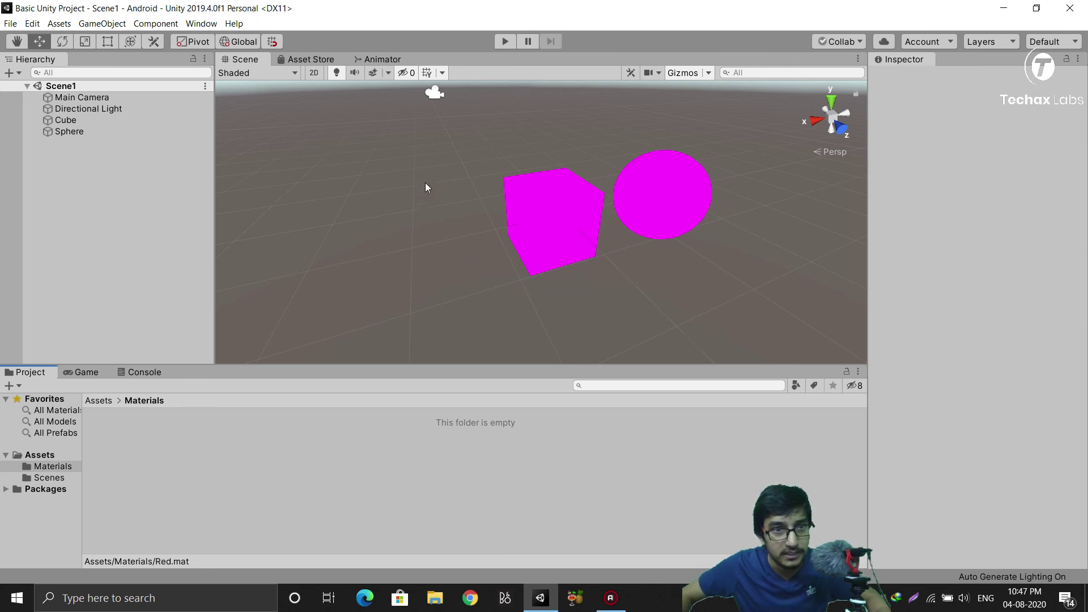
# - Inspect the material slots of the Cube and the Sphere, and delete both objects from Scene1
pyautogui.click(84, 120)
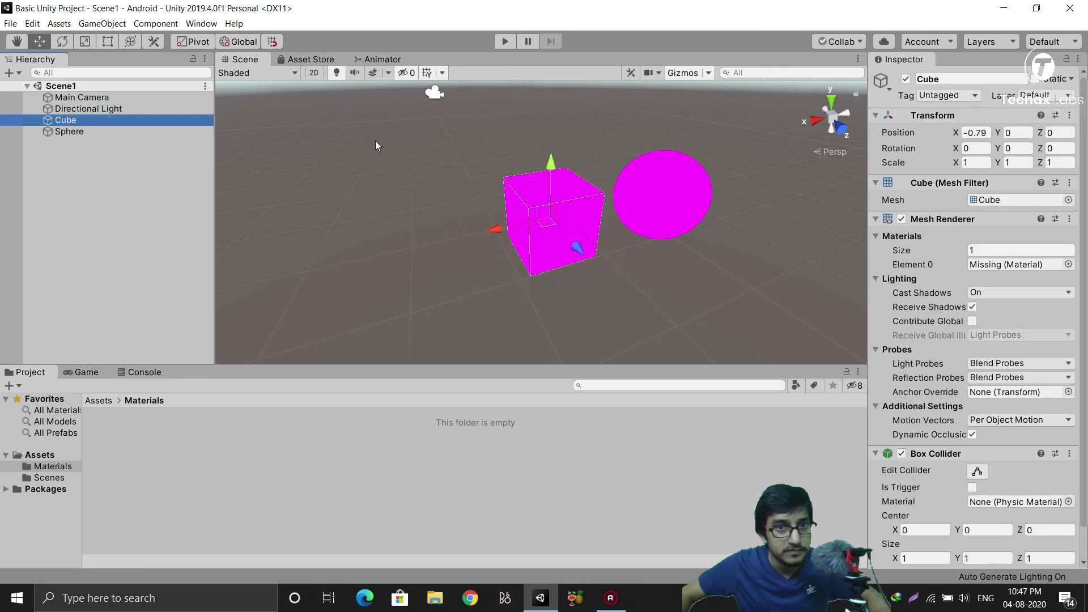
pyautogui.click(146, 132)
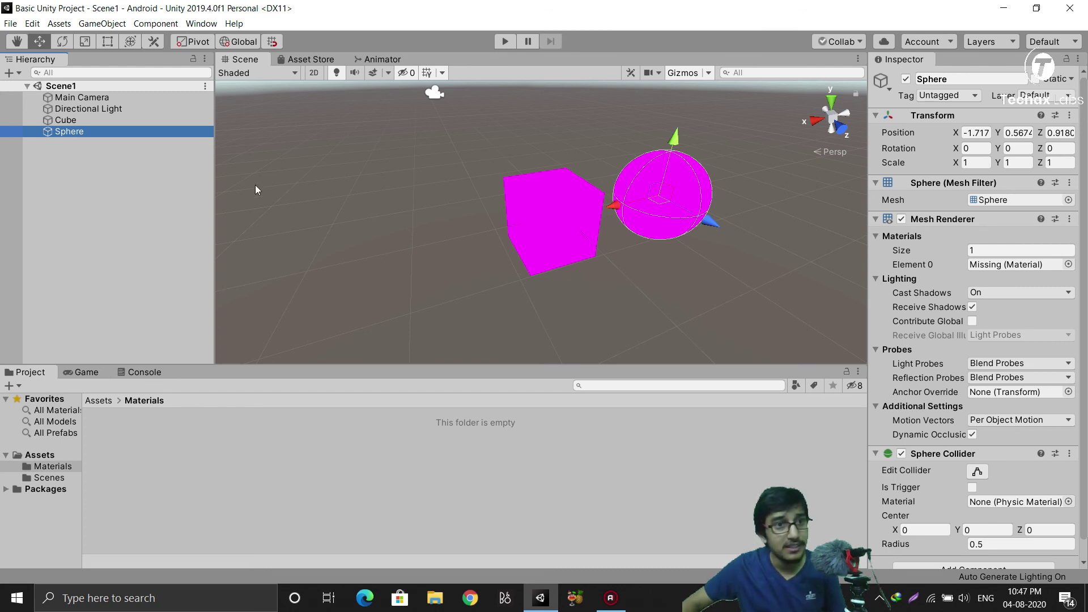
pyautogui.keyDown('ctrl'); pyautogui.click(97, 119); pyautogui.keyUp('ctrl')
pyautogui.press('Delete')
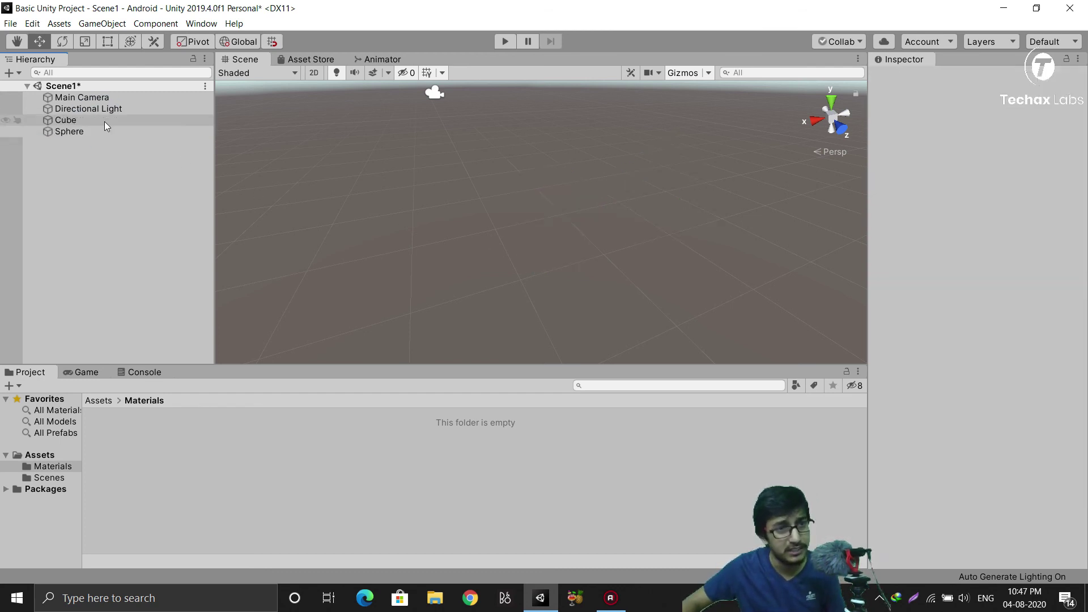